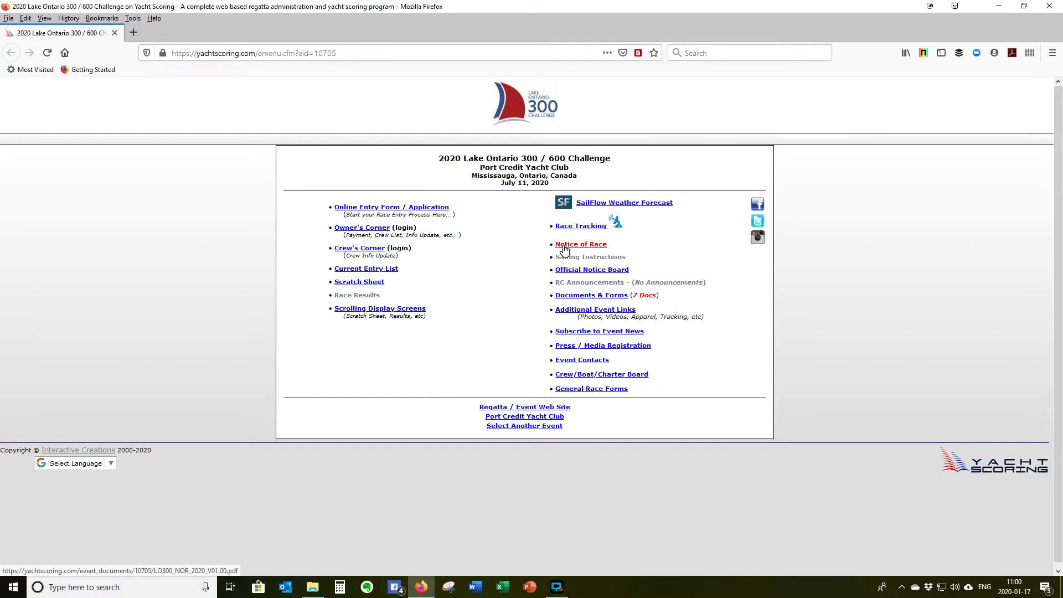
# Open the Notice of Race document, look over its first page, and return to the event's main menu
pyautogui.click(563, 245)
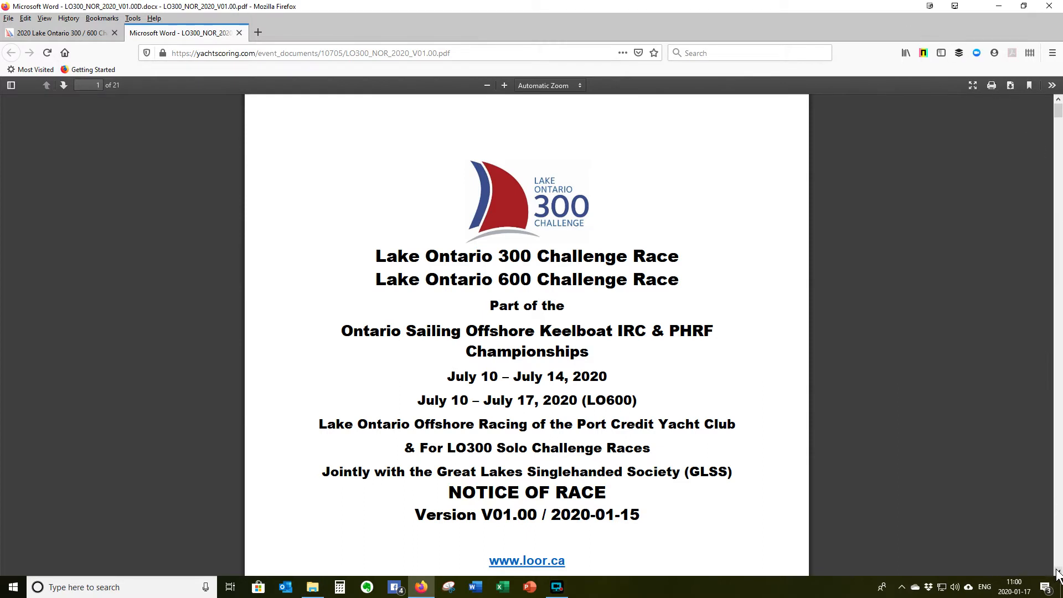
pyautogui.moveTo(1058, 574); pyautogui.dragTo(1058, 574)
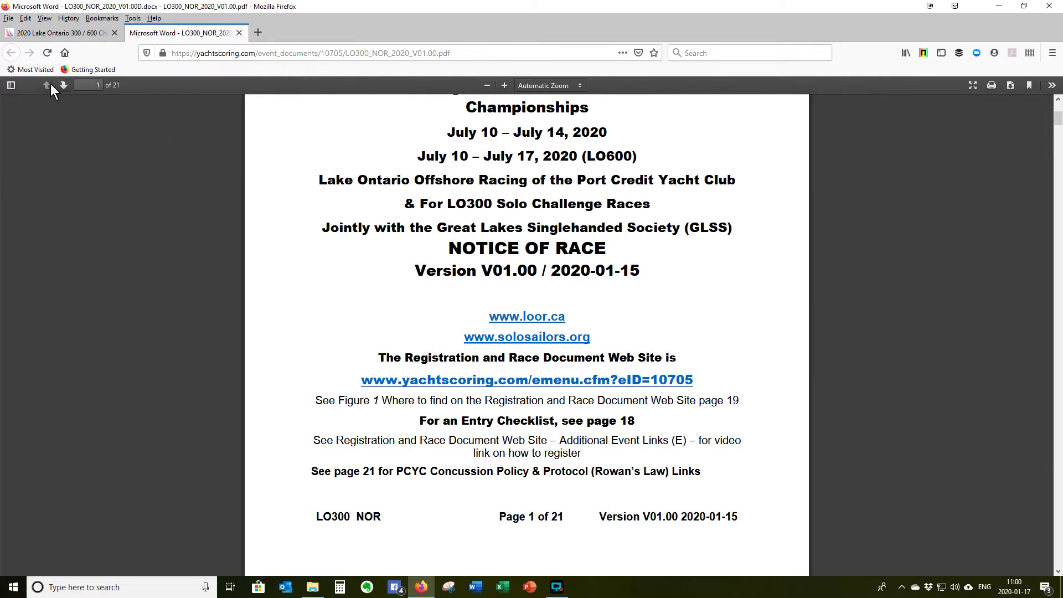
pyautogui.click(55, 34)
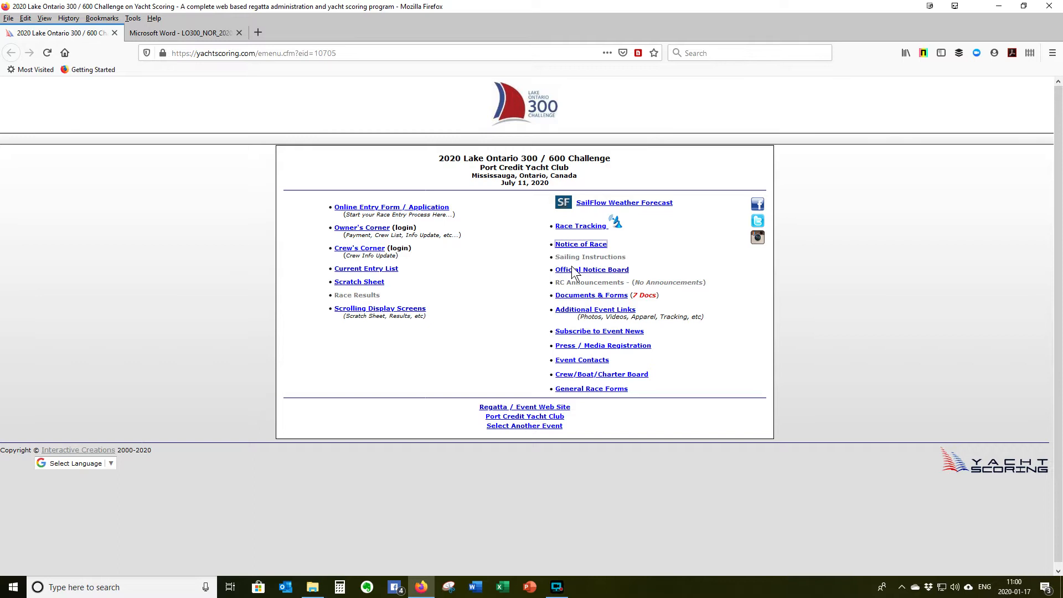
# Review the event's Documents & Forms list and its Additional Event Links, returning to the main menu
pyautogui.click(574, 298)
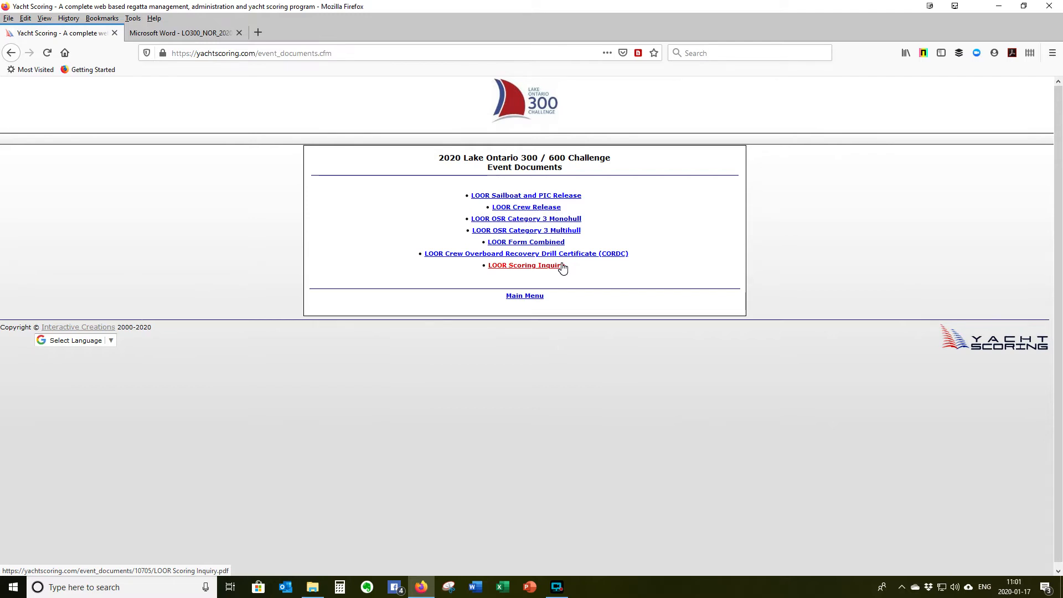
pyautogui.click(525, 296)
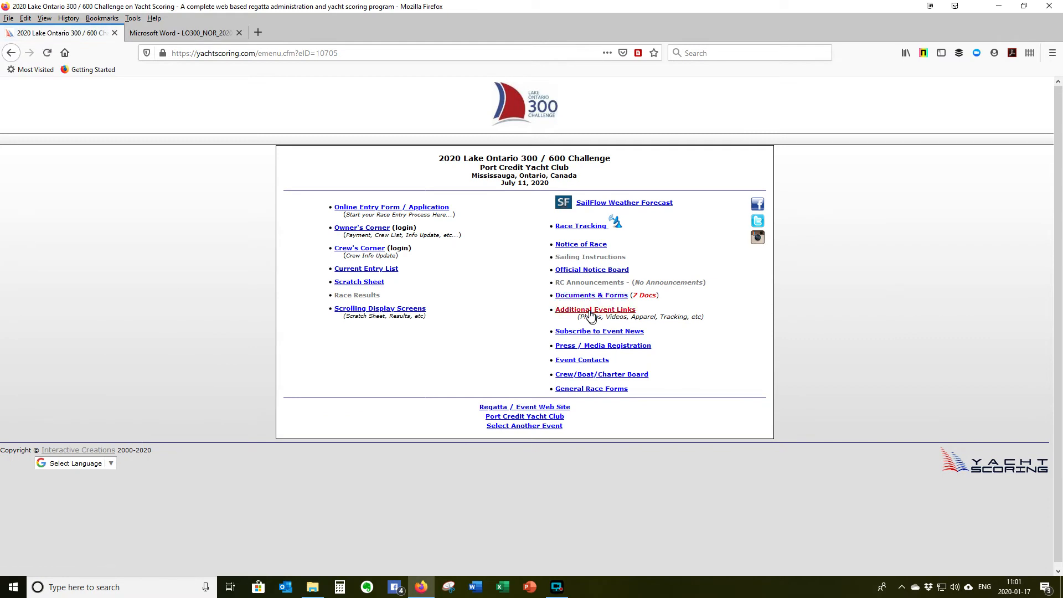
pyautogui.click(589, 314)
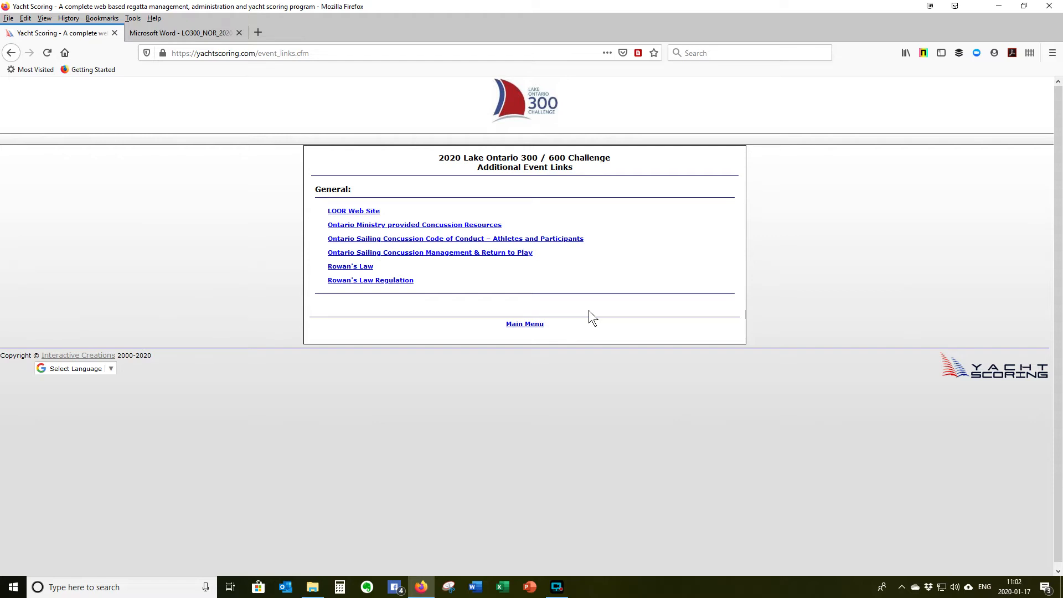
pyautogui.click(530, 326)
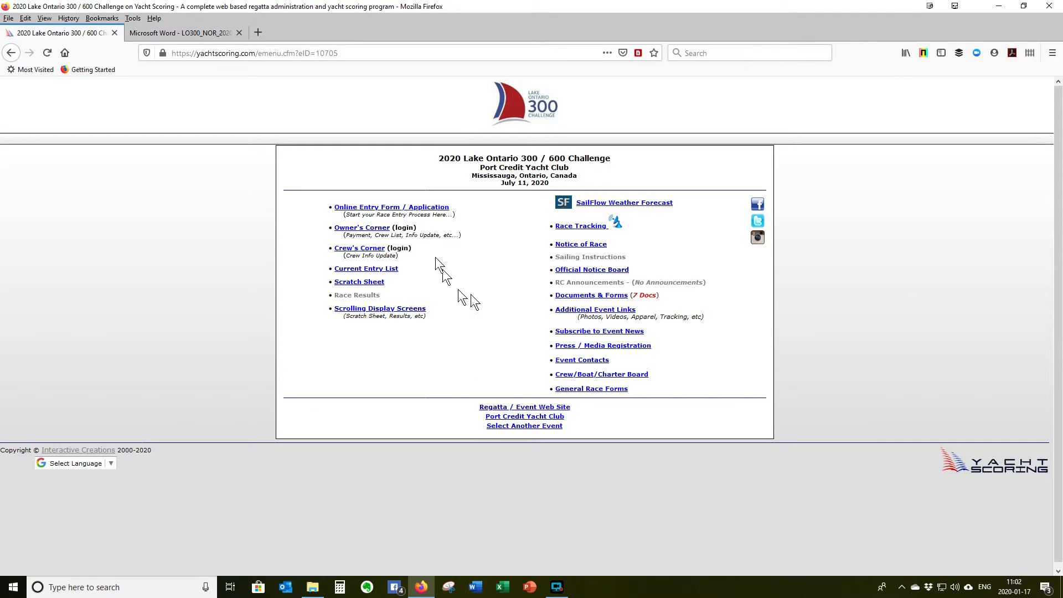
# Open the online entry form and look up the owner's registration with their e-mail address and access code
pyautogui.click(380, 214)
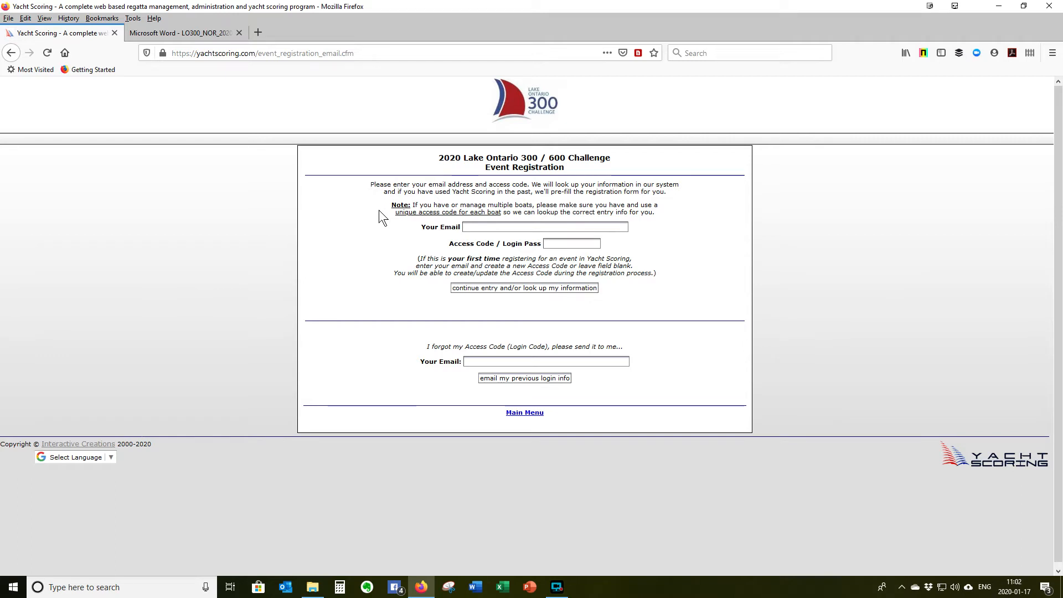
pyautogui.click(478, 230)
pyautogui.write('jo')
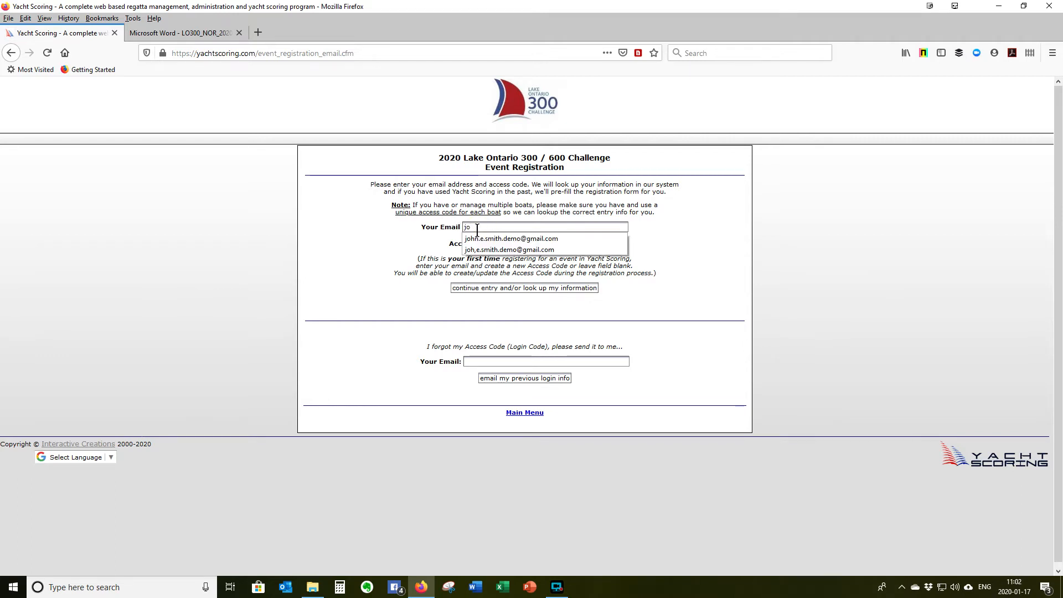
pyautogui.click(480, 239)
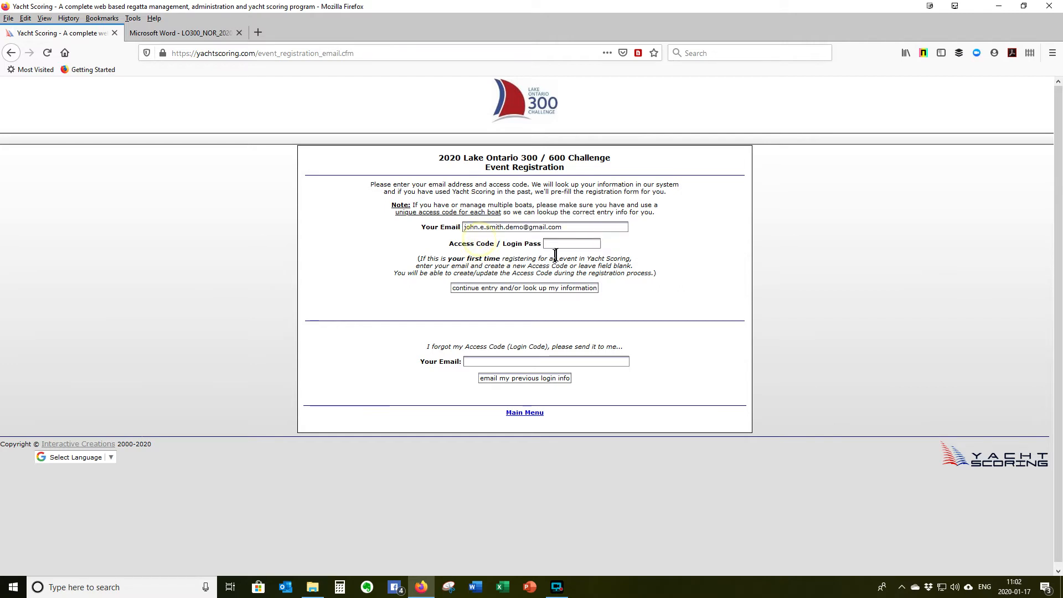
pyautogui.click(557, 247)
pyautogui.write('****')
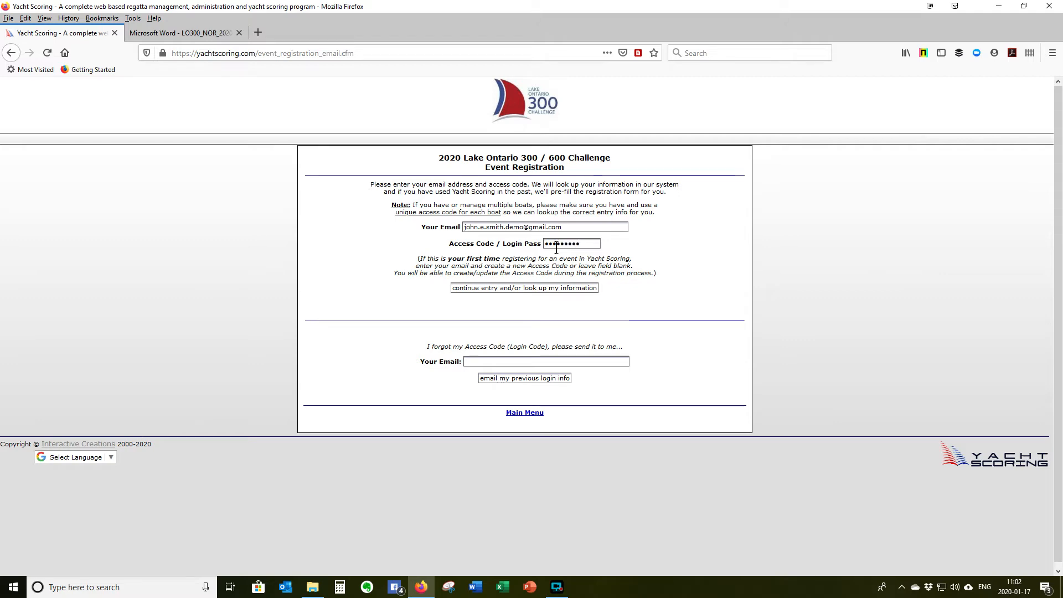
pyautogui.press('Return')
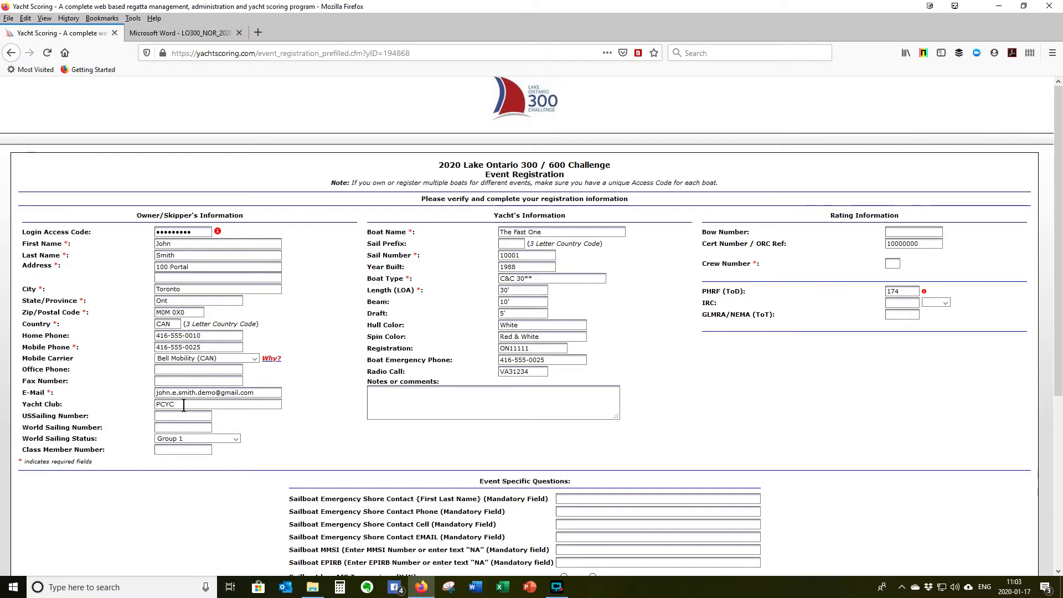
# Set the owner's World Sailing Status to blank and enter 5 as the crew number
pyautogui.click(235, 441)
pyautogui.click(206, 464)
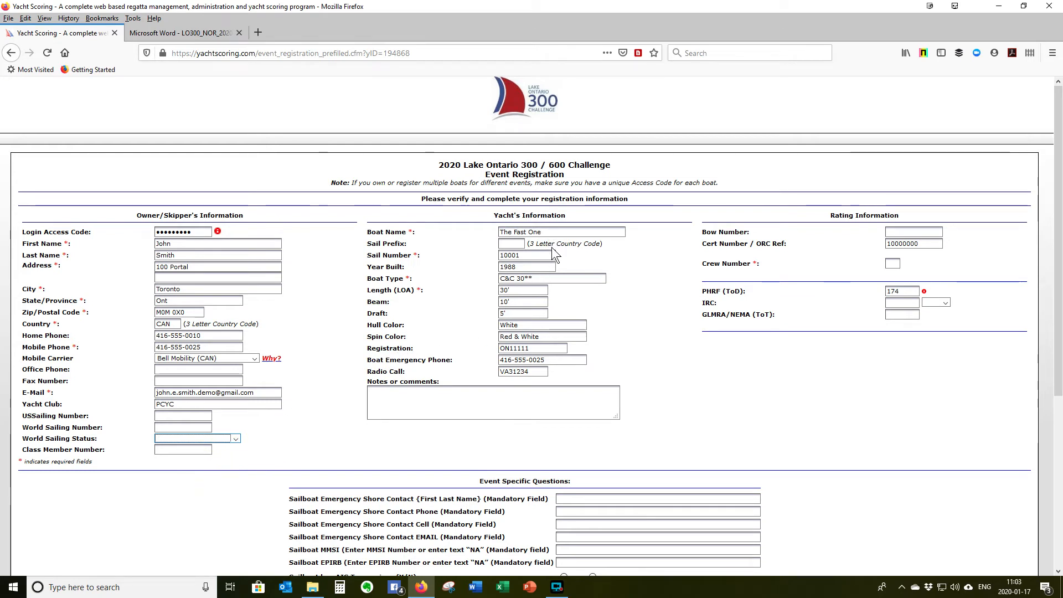
pyautogui.click(506, 244)
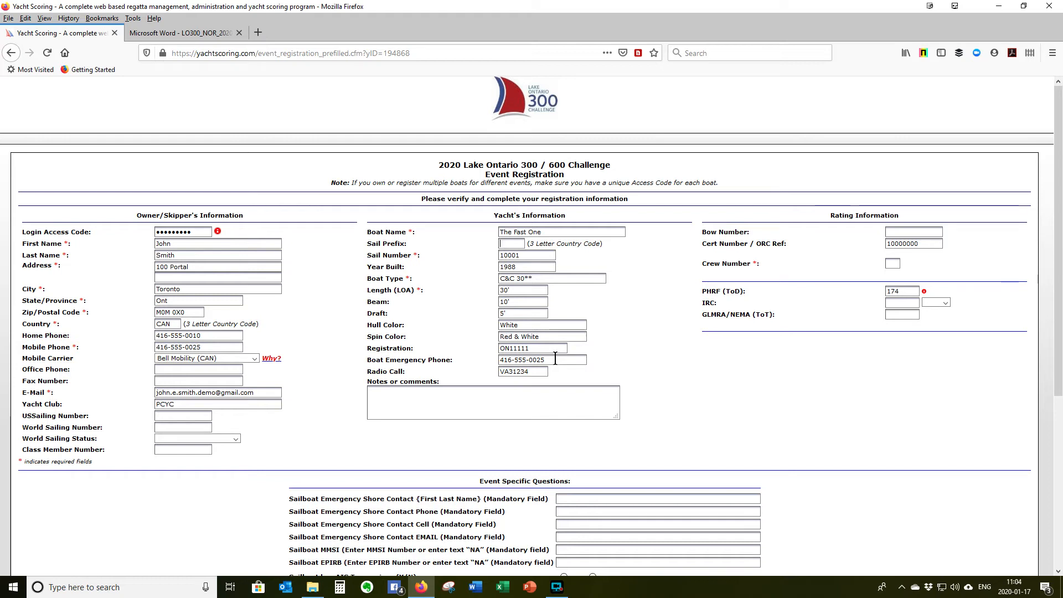
pyautogui.click(531, 371)
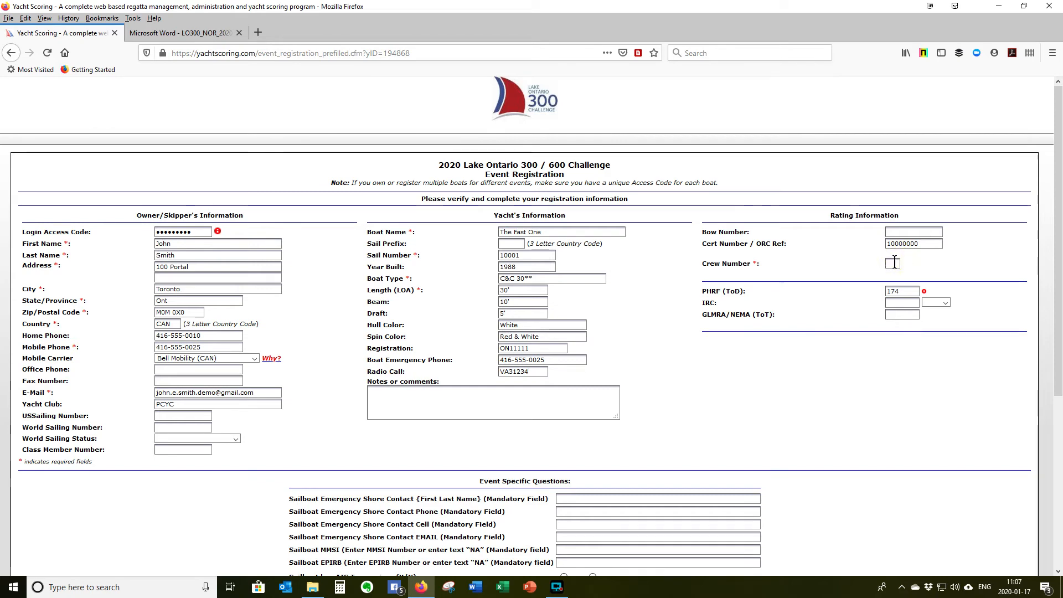
pyautogui.write('5')
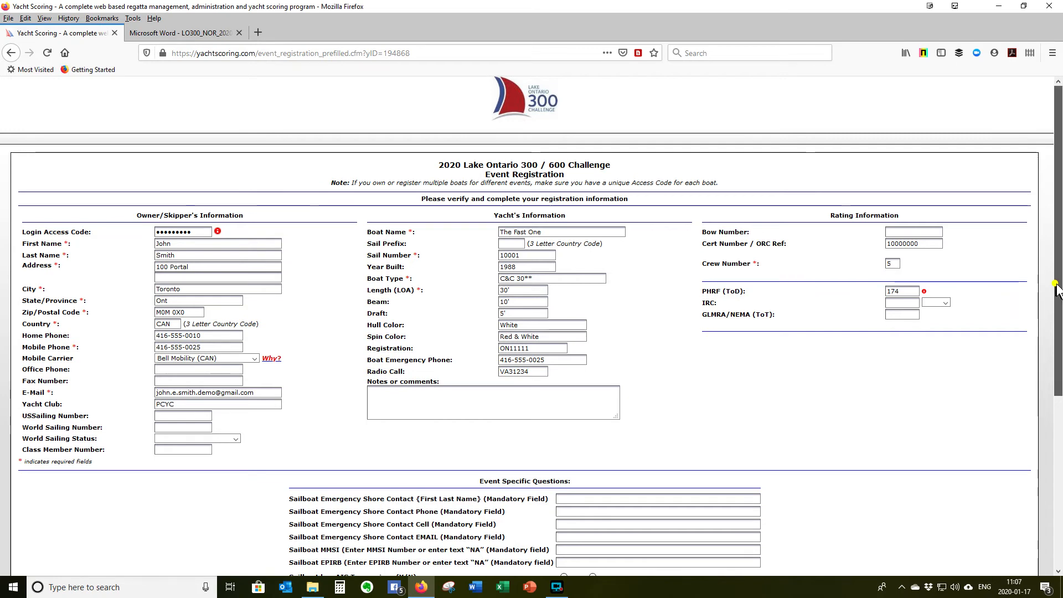
# Fill in the emergency shore contact's full name and phone number in the event specific questions
pyautogui.moveTo(1056, 291); pyautogui.dragTo(1057, 358)
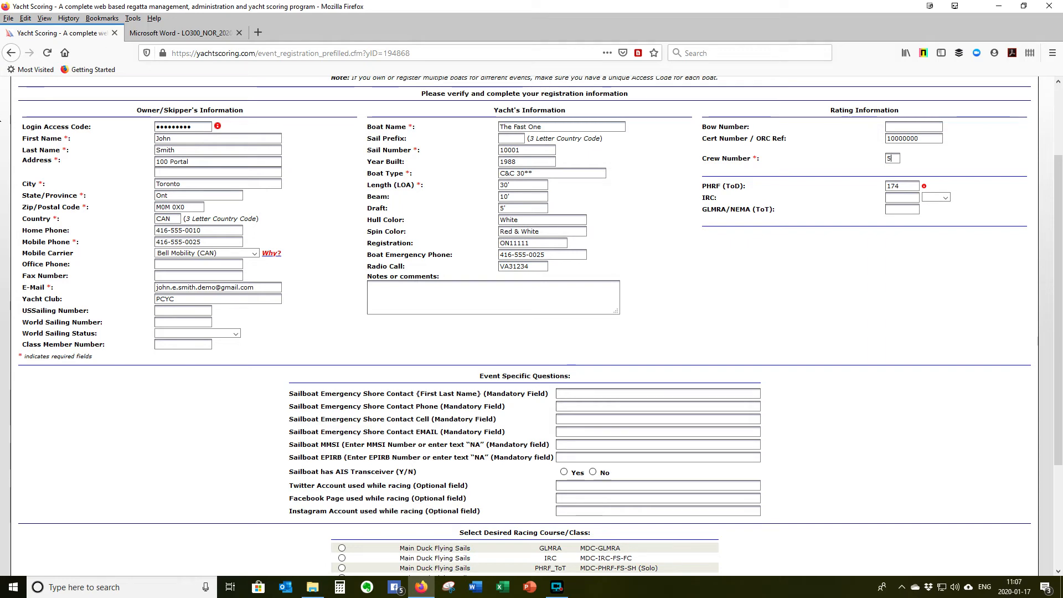
pyautogui.click(568, 398)
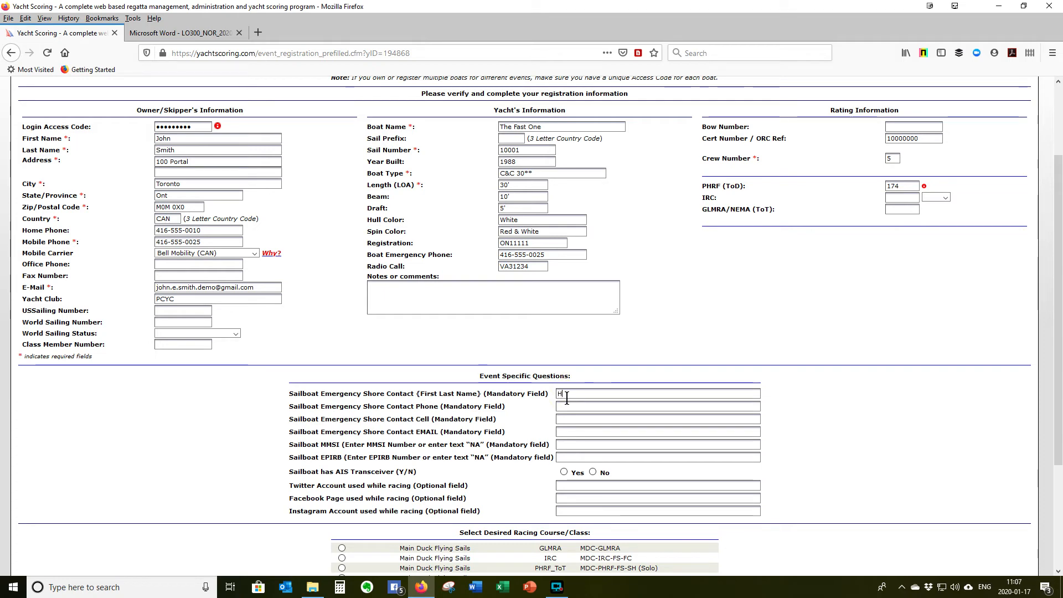
pyautogui.write('j')
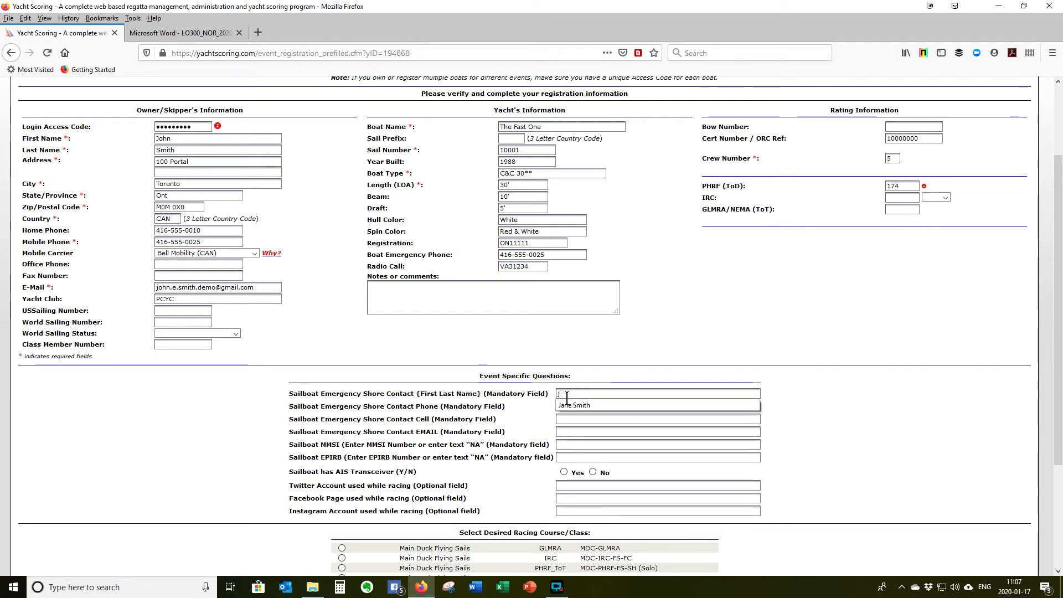
pyautogui.click(571, 405)
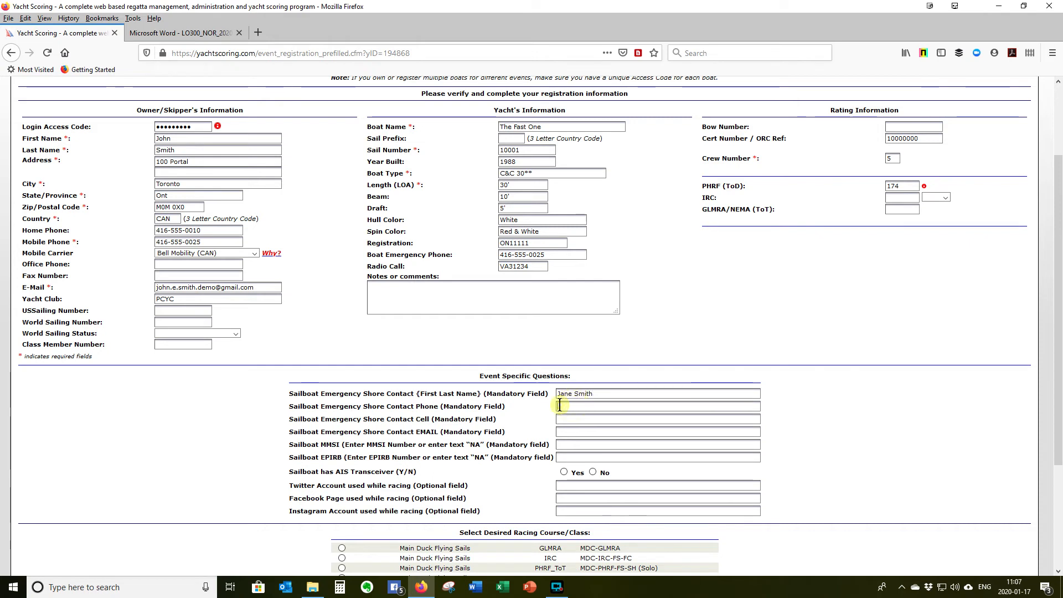
pyautogui.press('Tab')
pyautogui.write('4')
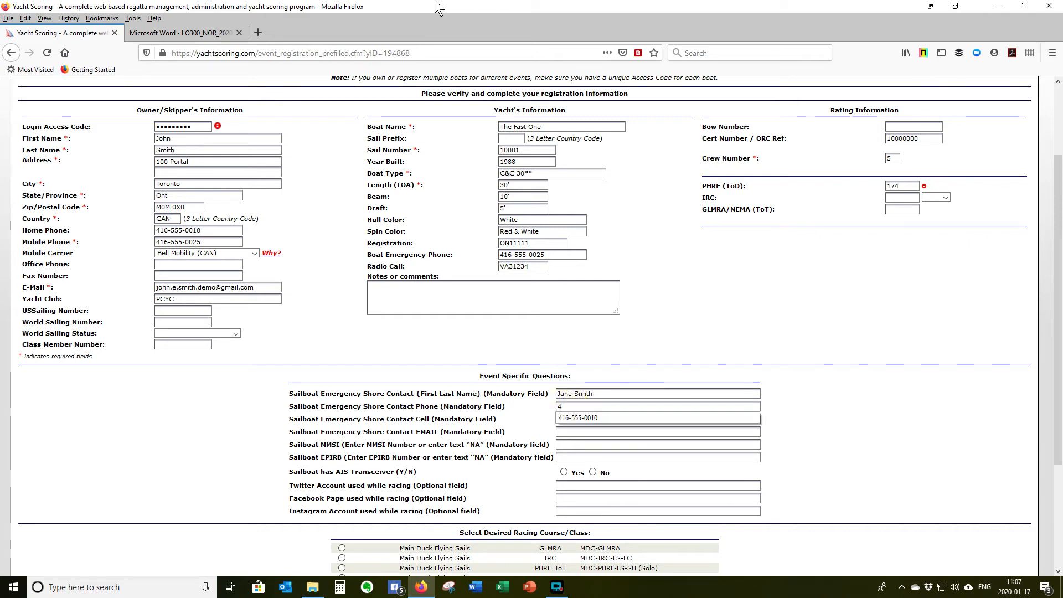
pyautogui.click(438, 11)
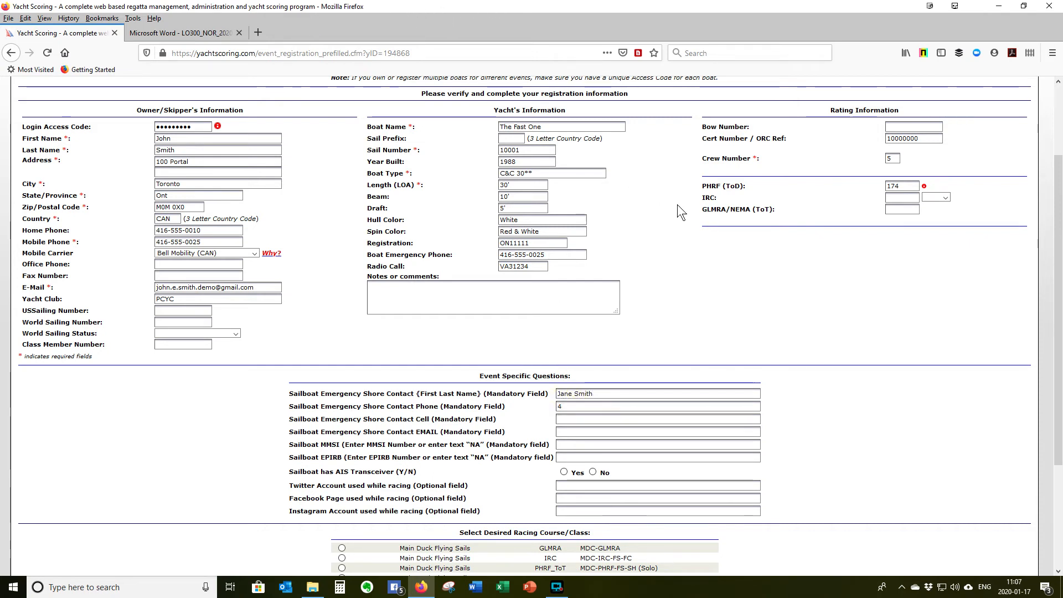
pyautogui.click(561, 405)
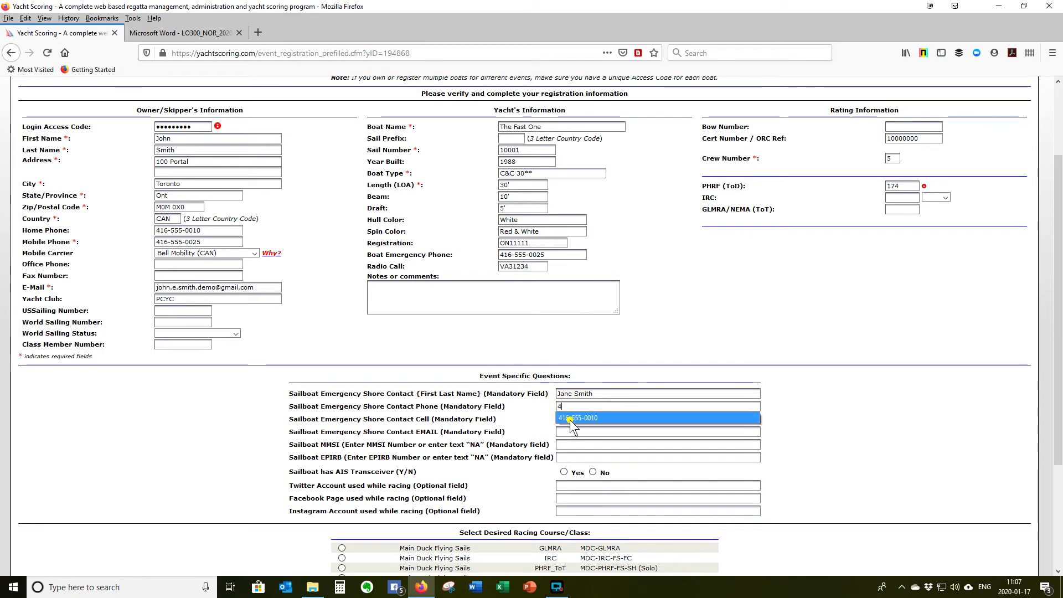
pyautogui.click(570, 419)
# Fill in the emergency shore contact's cell number and e-mail address
pyautogui.click(569, 419)
pyautogui.write('4')
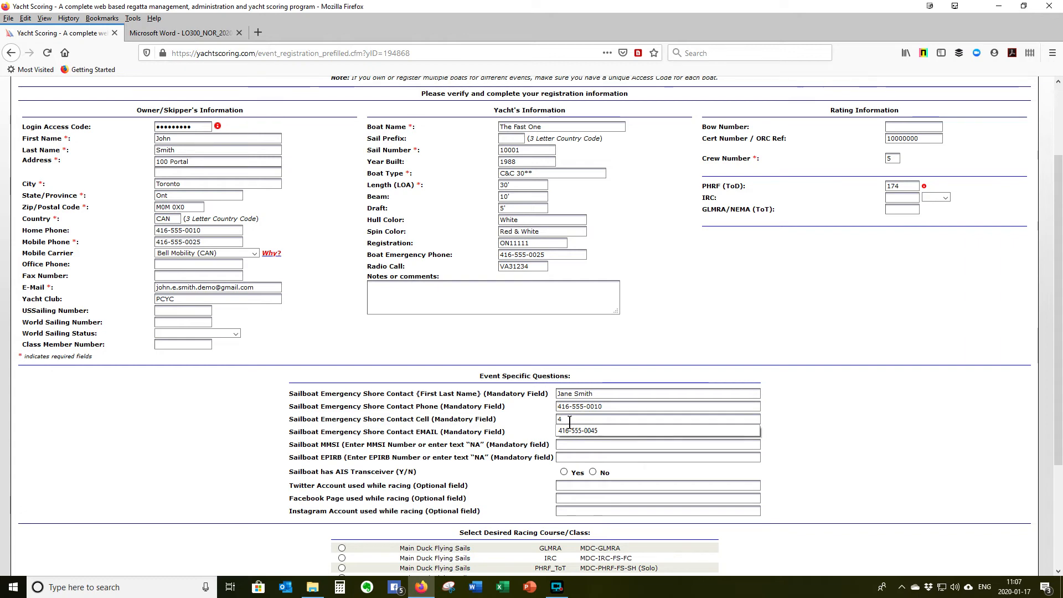
pyautogui.click(569, 431)
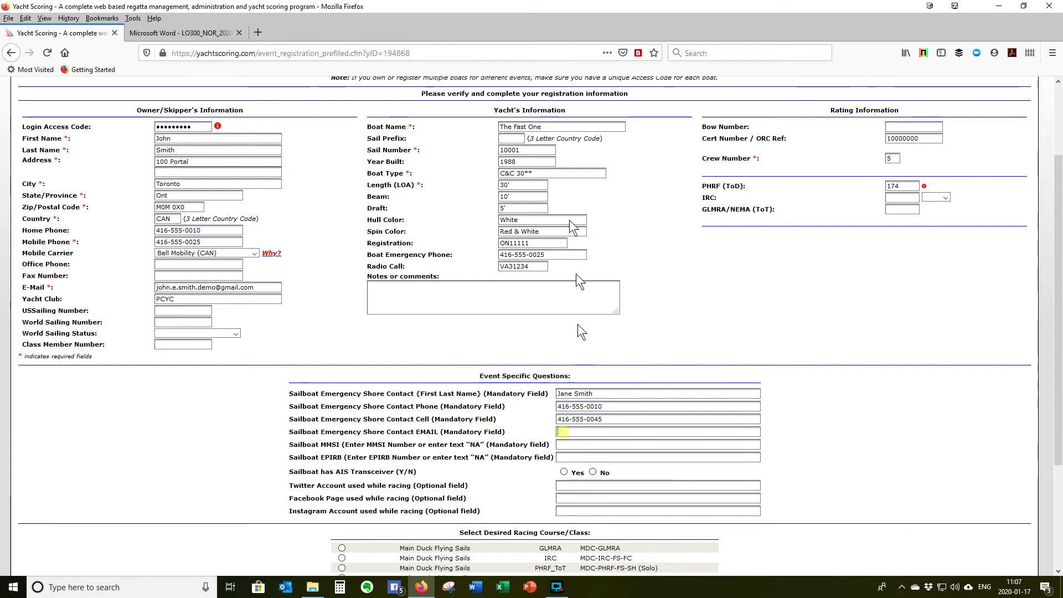
pyautogui.press('Tab')
pyautogui.write('ja')
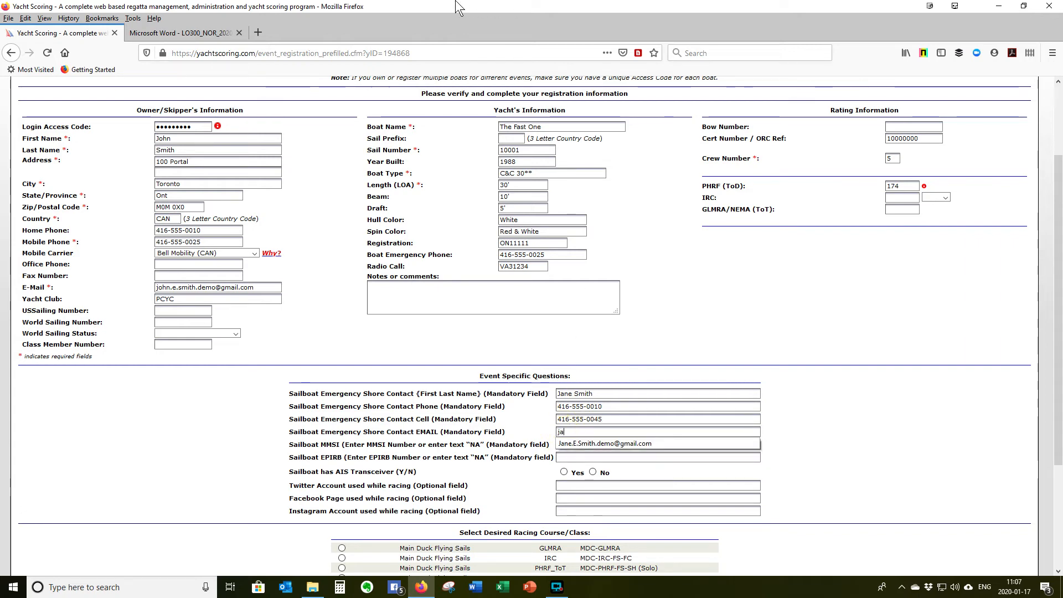
pyautogui.click(574, 445)
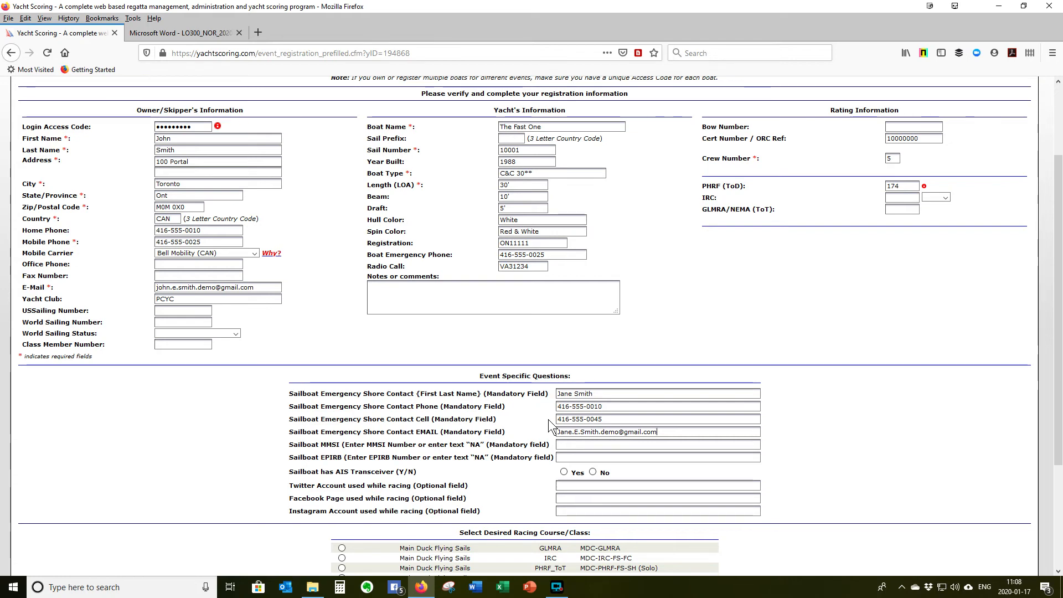
# Enter the sailboat's MMSI number in the event specific questions
pyautogui.click(590, 442)
pyautogui.write('0')
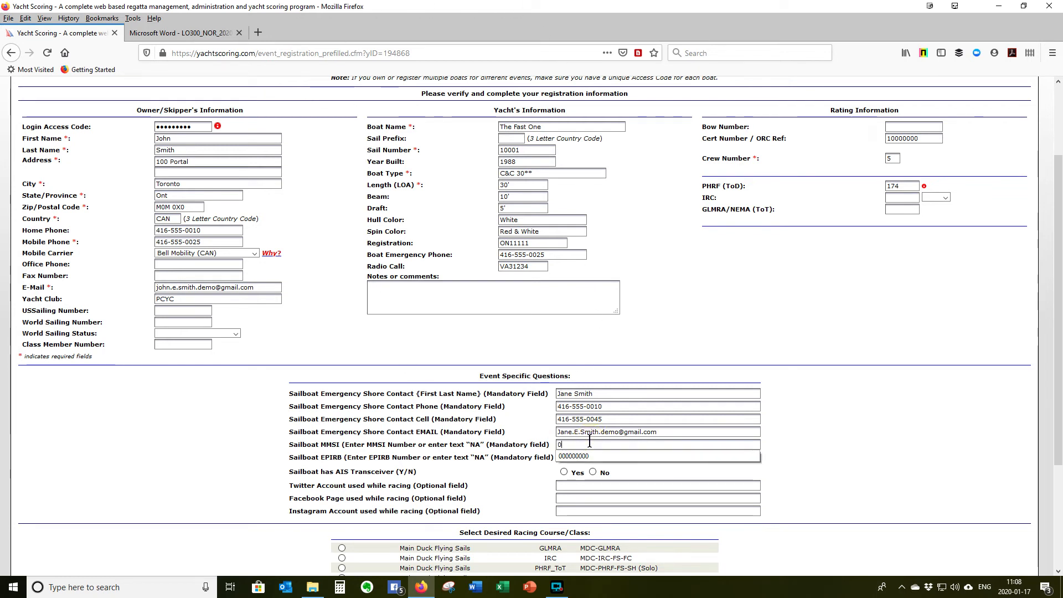
pyautogui.click(576, 457)
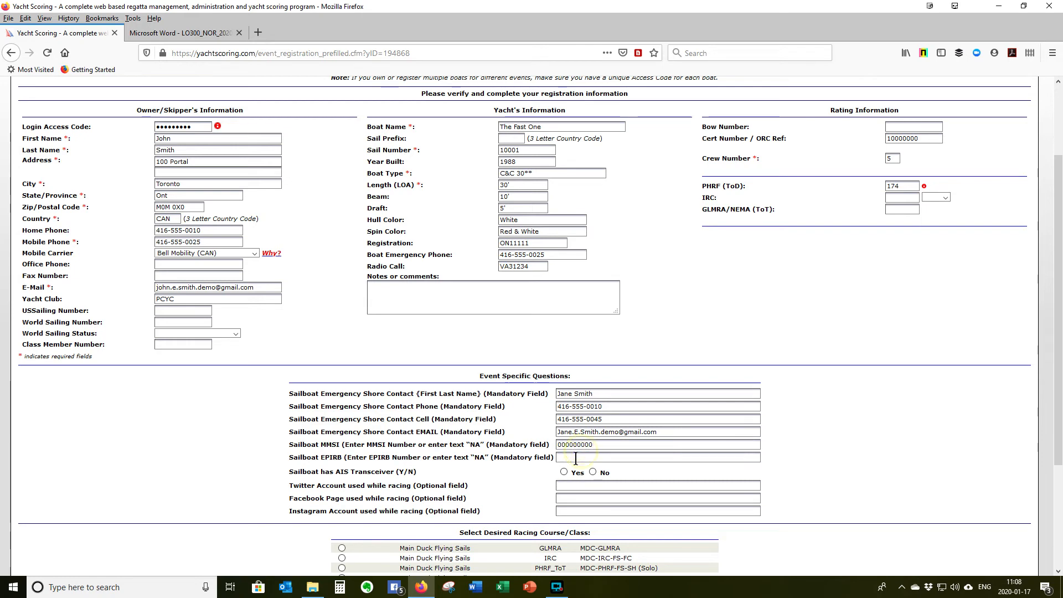
# Enter NA for the sailboat's EPIRB and answer No to having an AIS transceiver
pyautogui.click(576, 458)
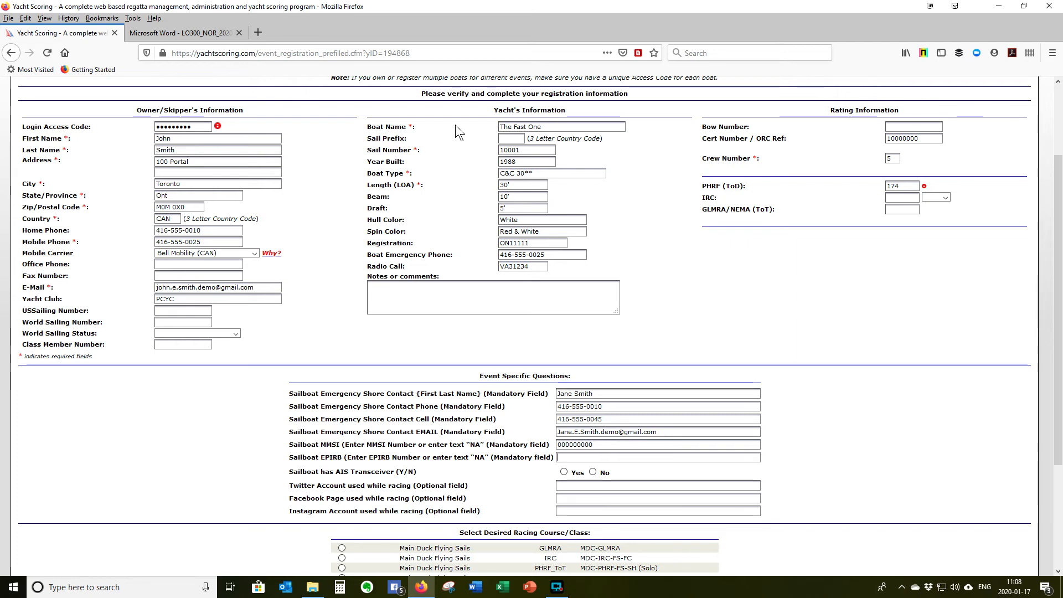
pyautogui.write('NA')
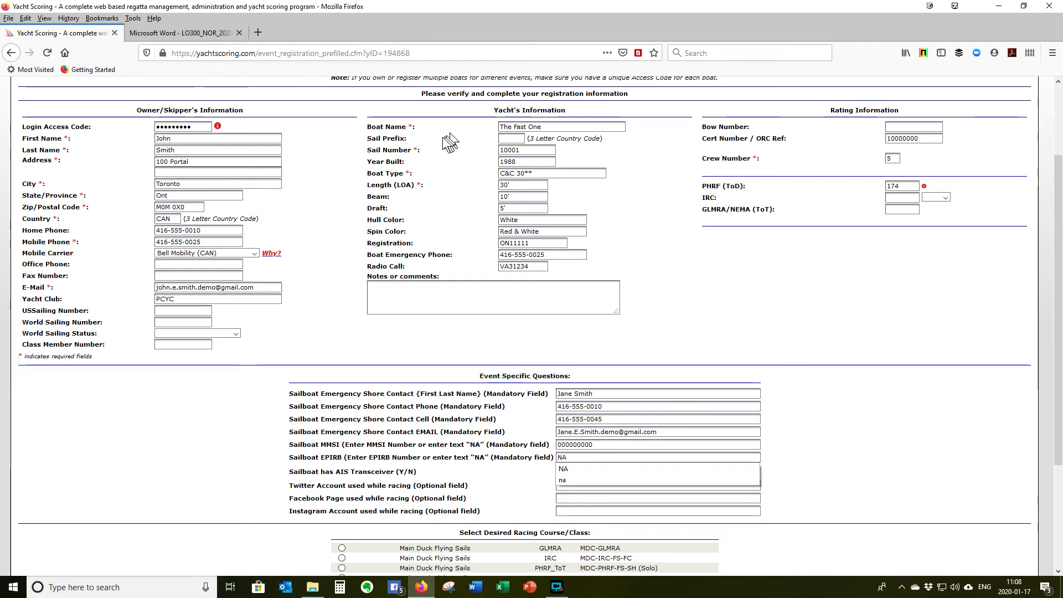
pyautogui.click(532, 485)
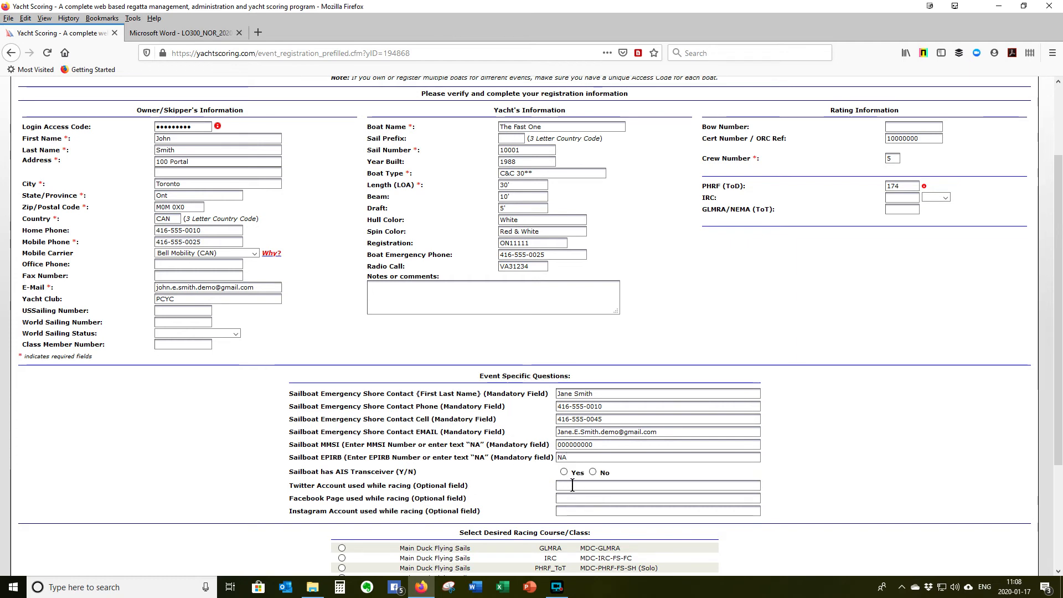
pyautogui.click(593, 472)
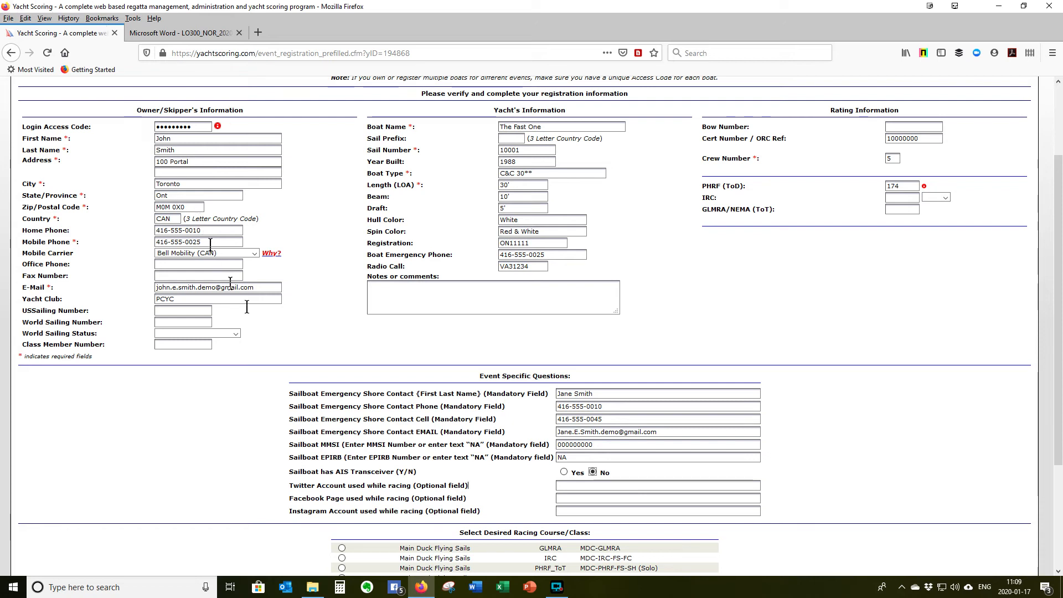
# Enter the skipper's Twitter account used while racing in the event specific questions
pyautogui.click(563, 488)
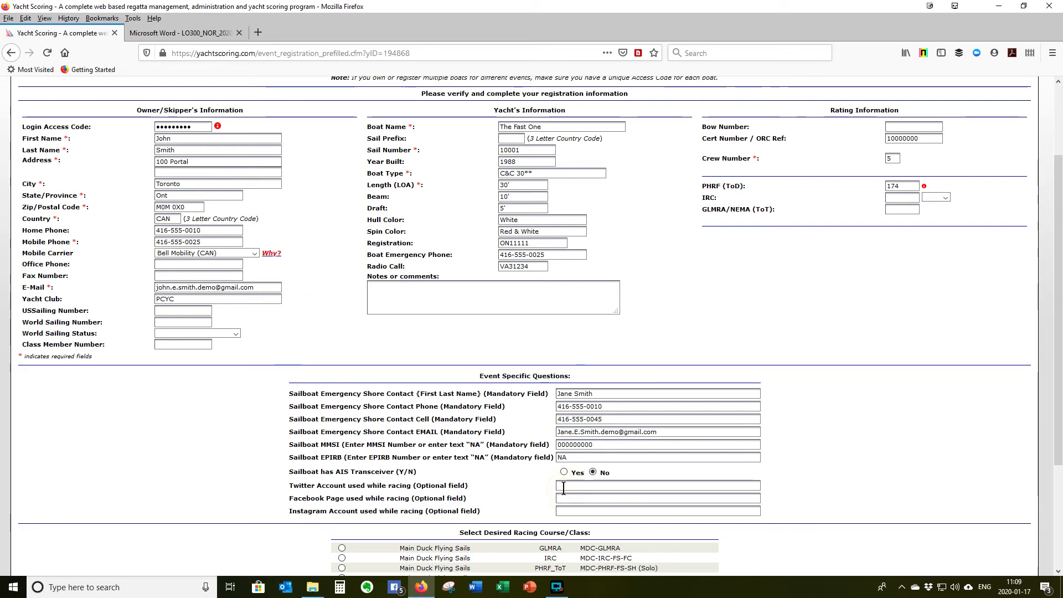
pyautogui.write('@')
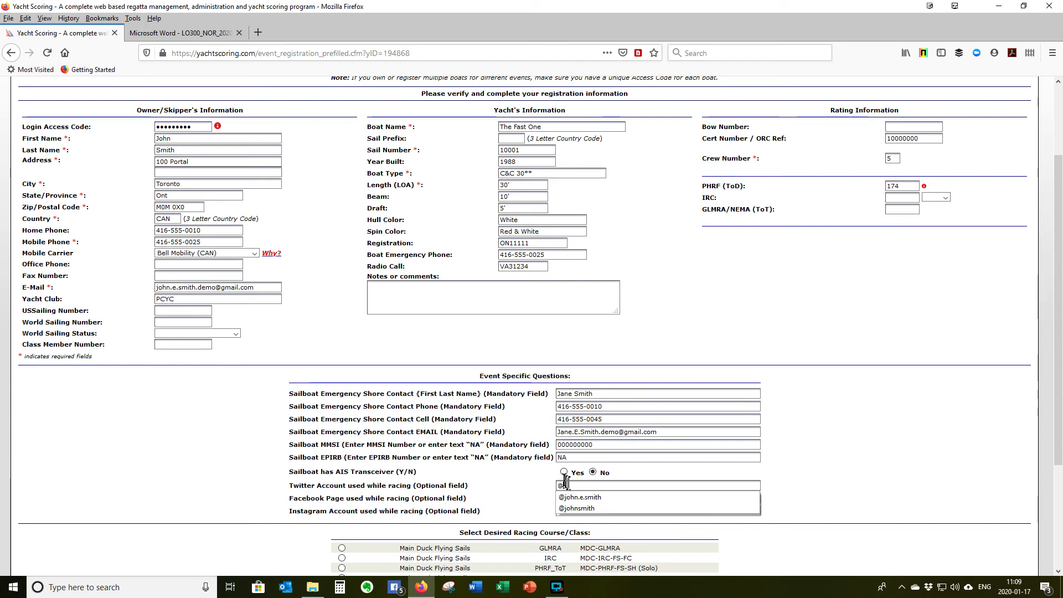
pyautogui.click(578, 497)
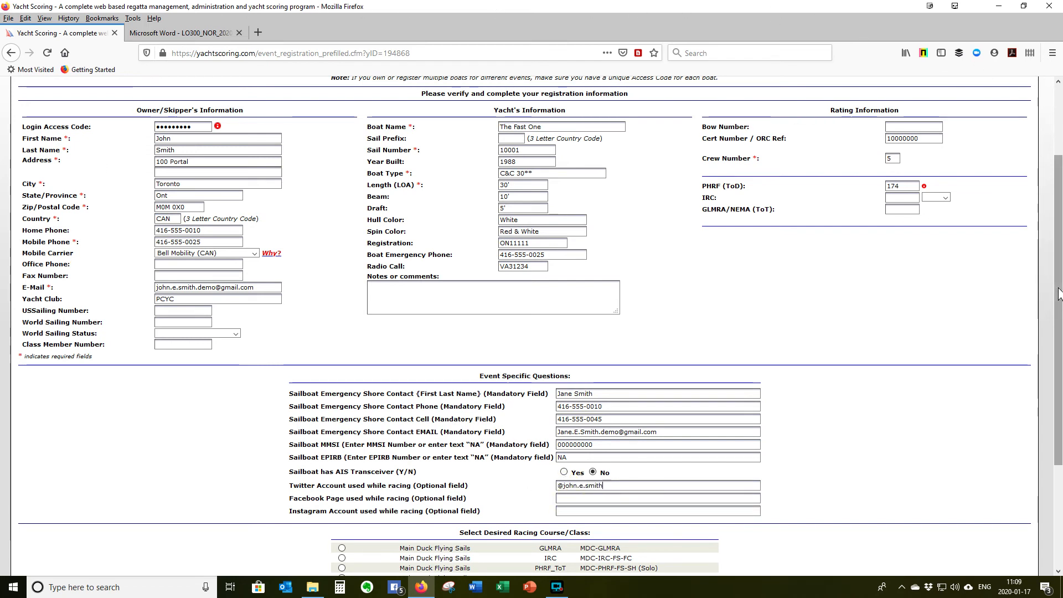
# Choose the Scotch Bonnet Flying Sails class SBC-PHRF-FS-FC and submit the registration to the event
pyautogui.scroll(-3, 1058, 288)
pyautogui.scroll(-2, 1058, 288)
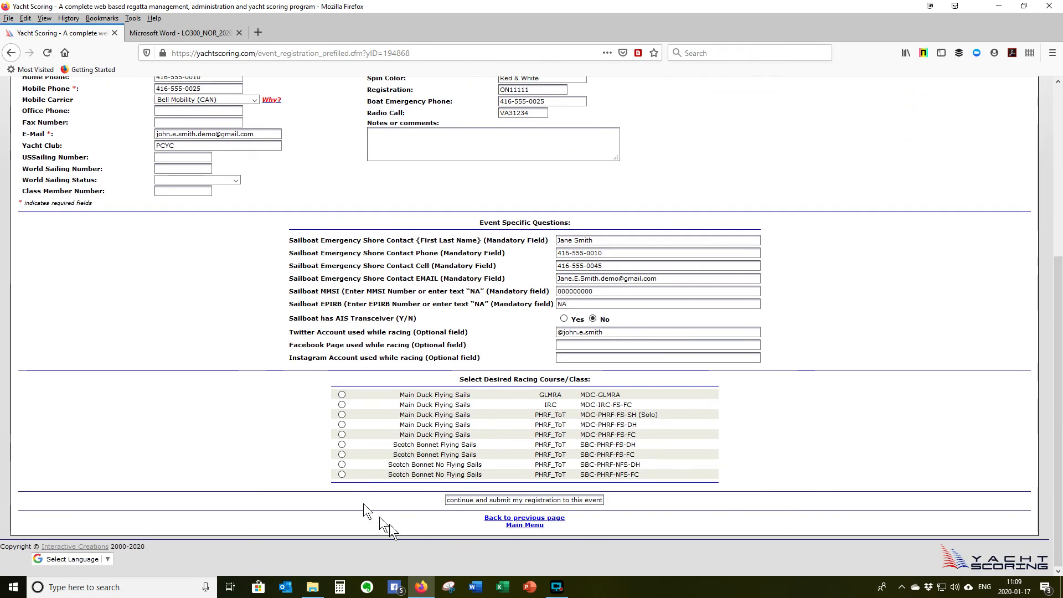
pyautogui.click(341, 455)
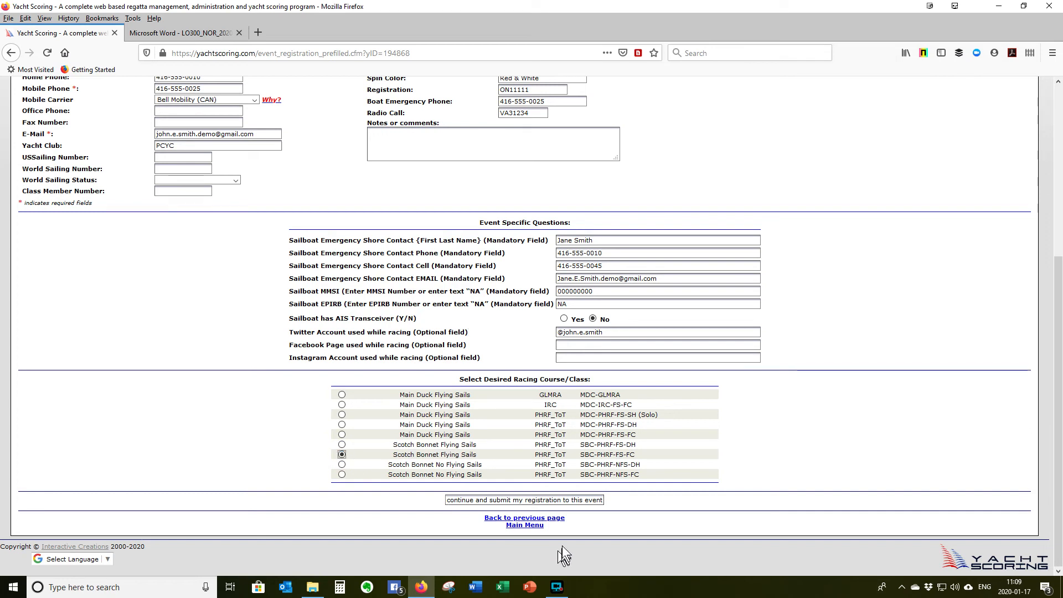
pyautogui.click(503, 501)
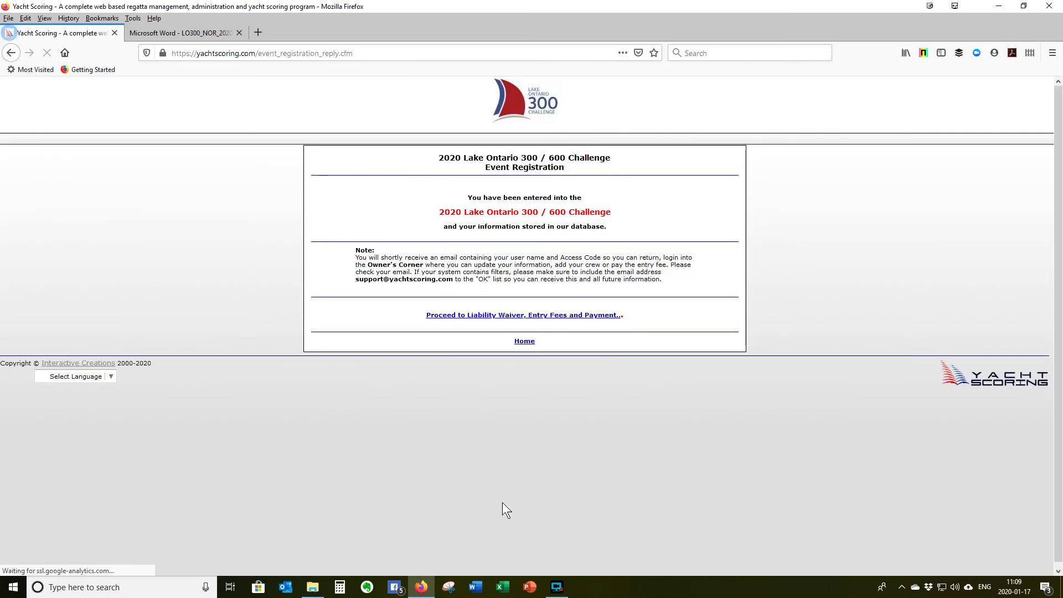
# Proceed to the event's liability waiver, accept its conditions and continue with the registration
pyautogui.click(495, 318)
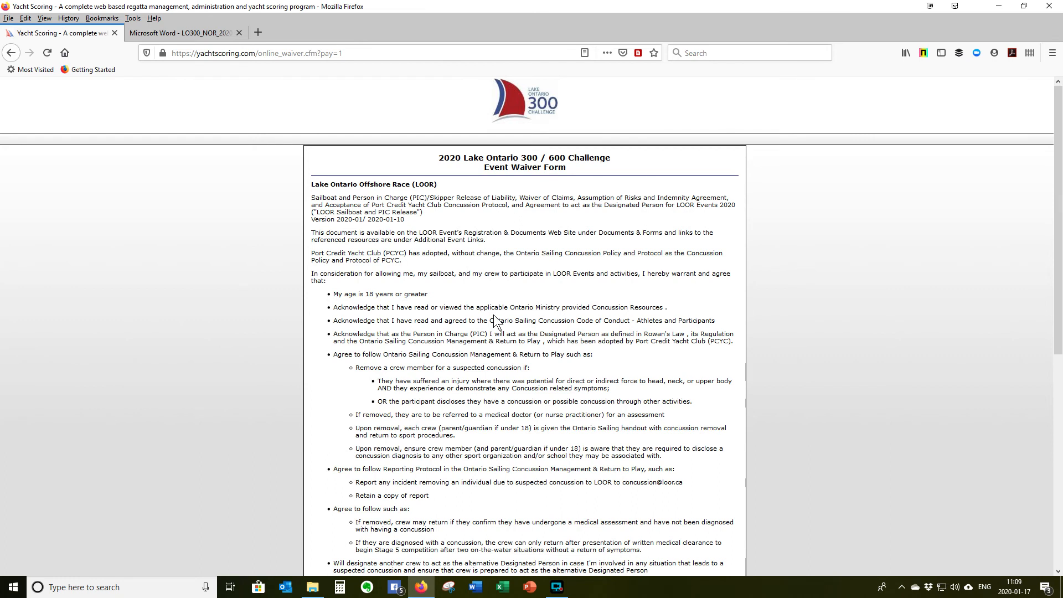
pyautogui.moveTo(1055, 338); pyautogui.dragTo(1057, 543)
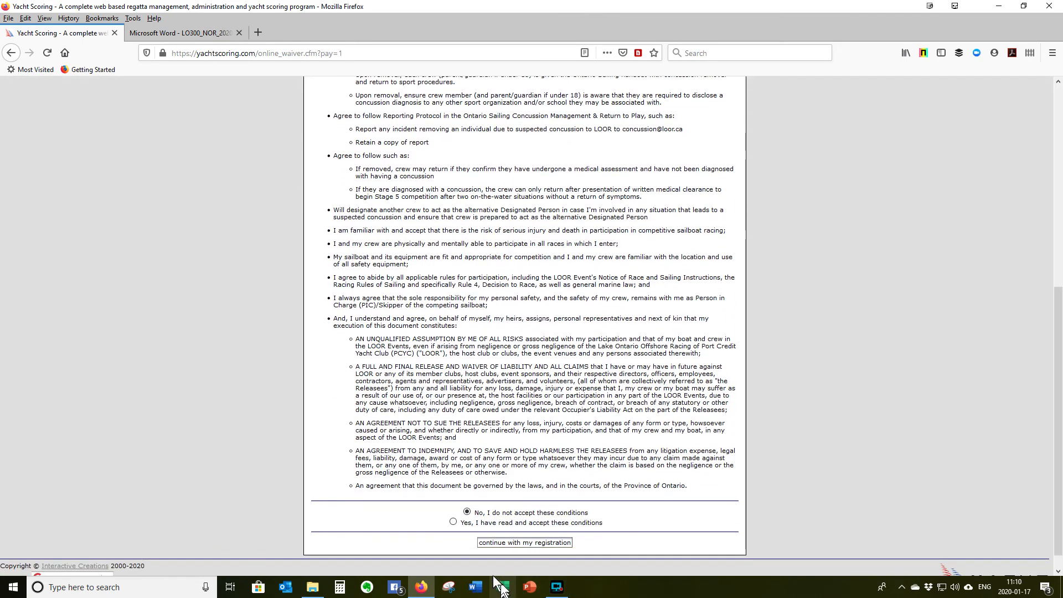
pyautogui.click(454, 522)
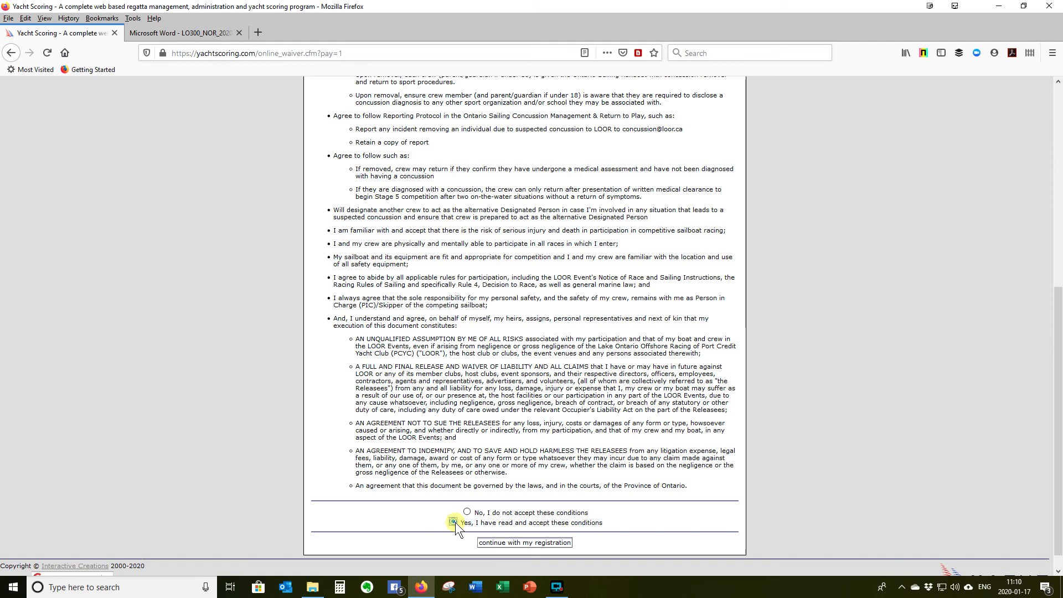
pyautogui.click(511, 543)
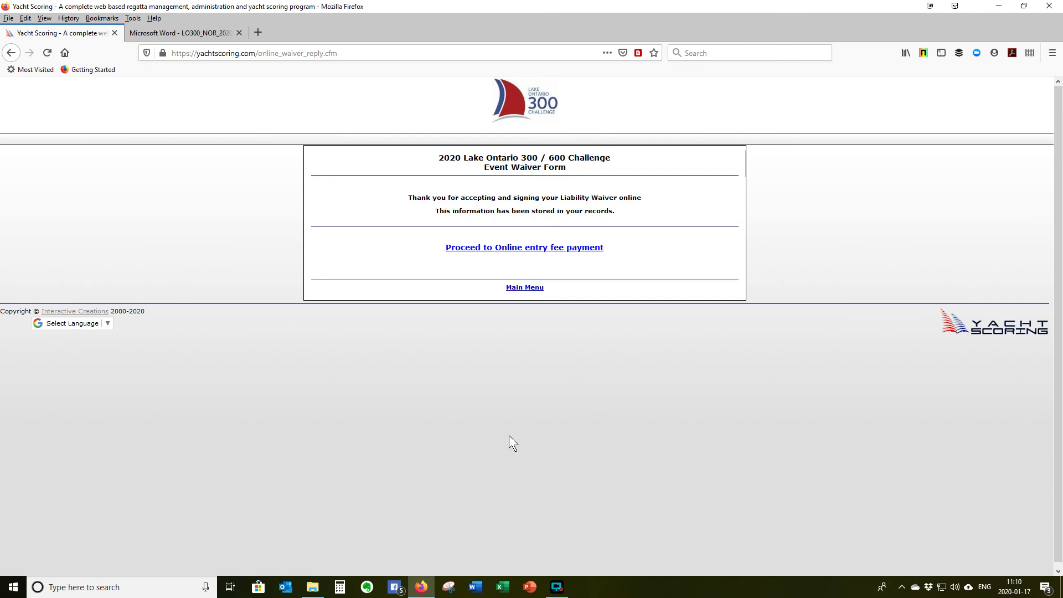
# Return to the event's main menu and log in to the Owner's Corner with the skipper's e-mail and access code
pyautogui.click(521, 289)
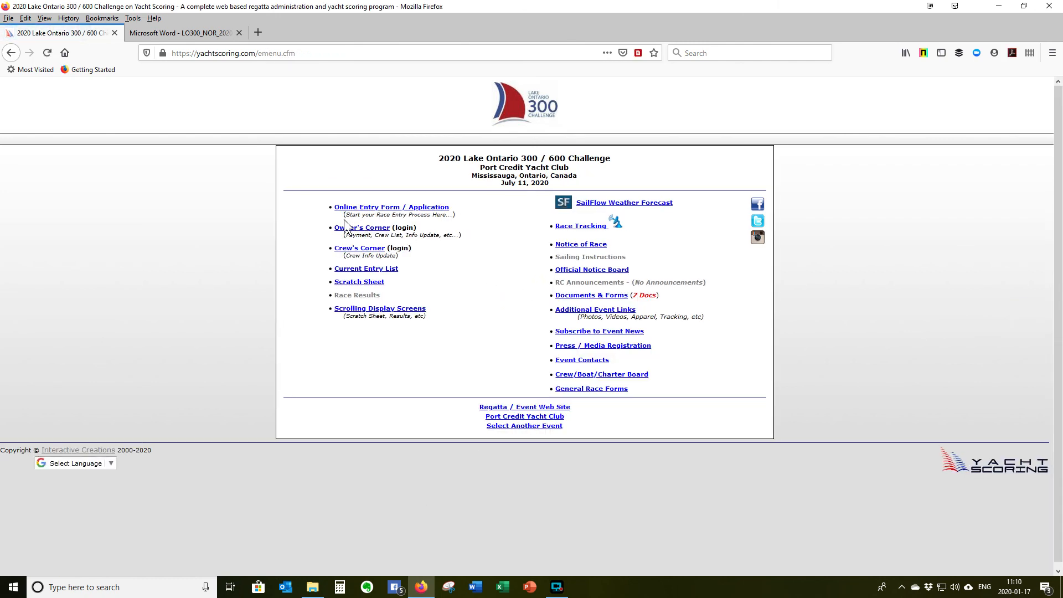
pyautogui.click(352, 229)
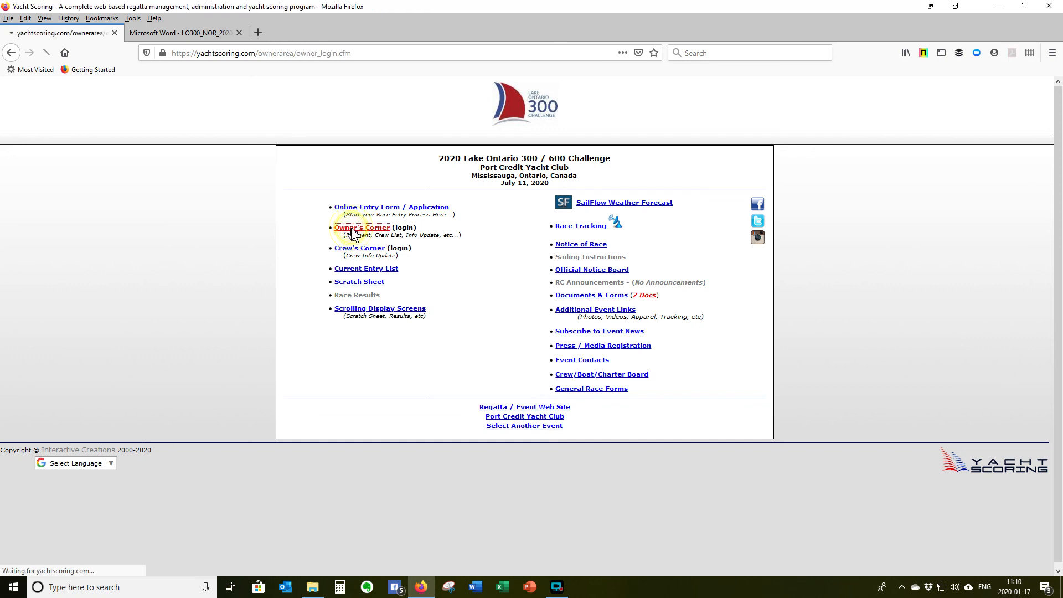
pyautogui.click(390, 242)
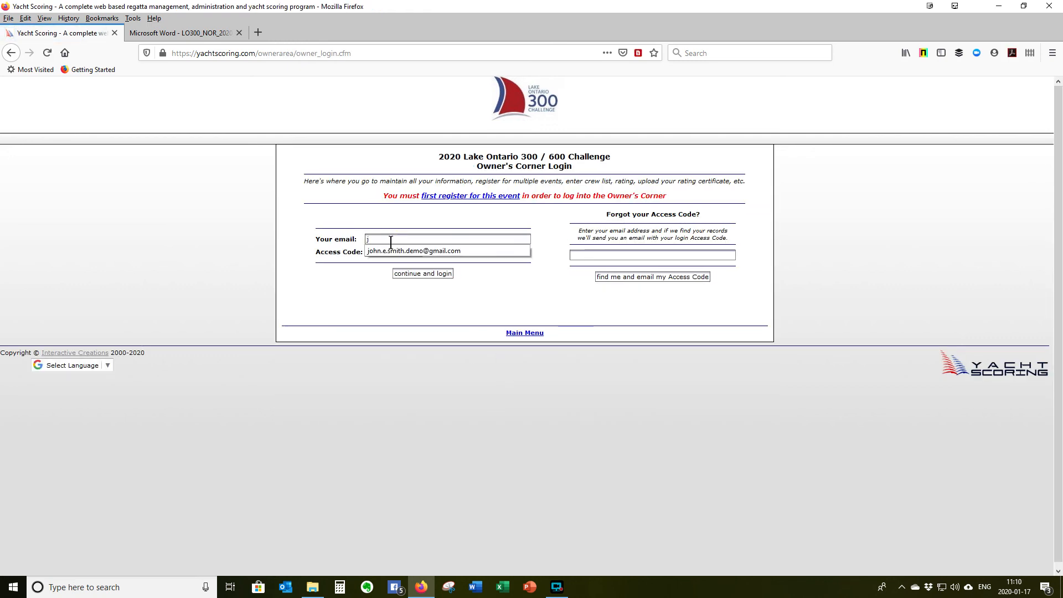
pyautogui.write('joh')
pyautogui.click(401, 254)
pyautogui.click(391, 253)
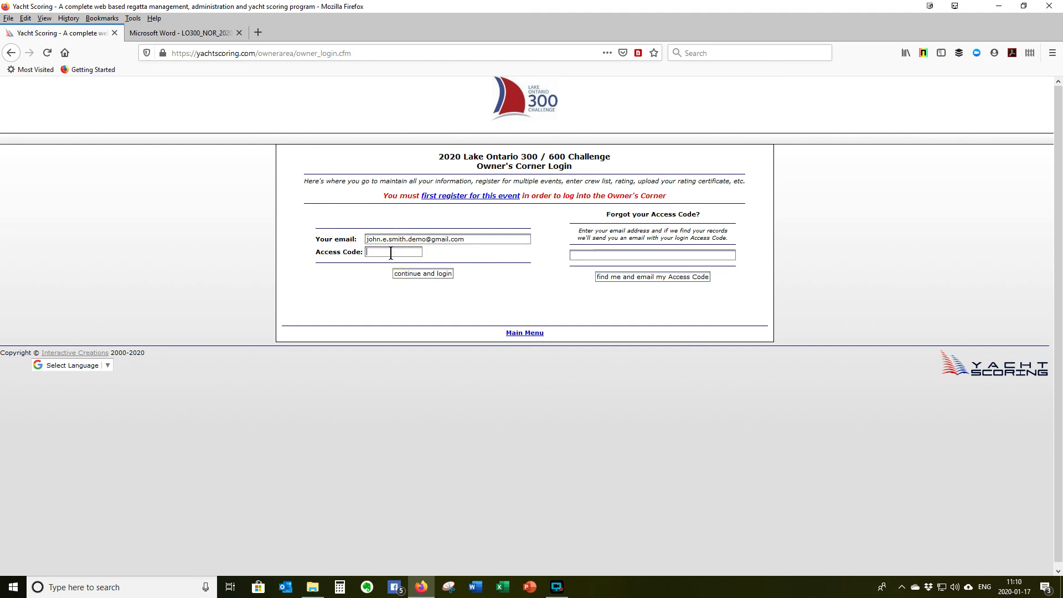
pyautogui.write('••••••••')
pyautogui.click(400, 275)
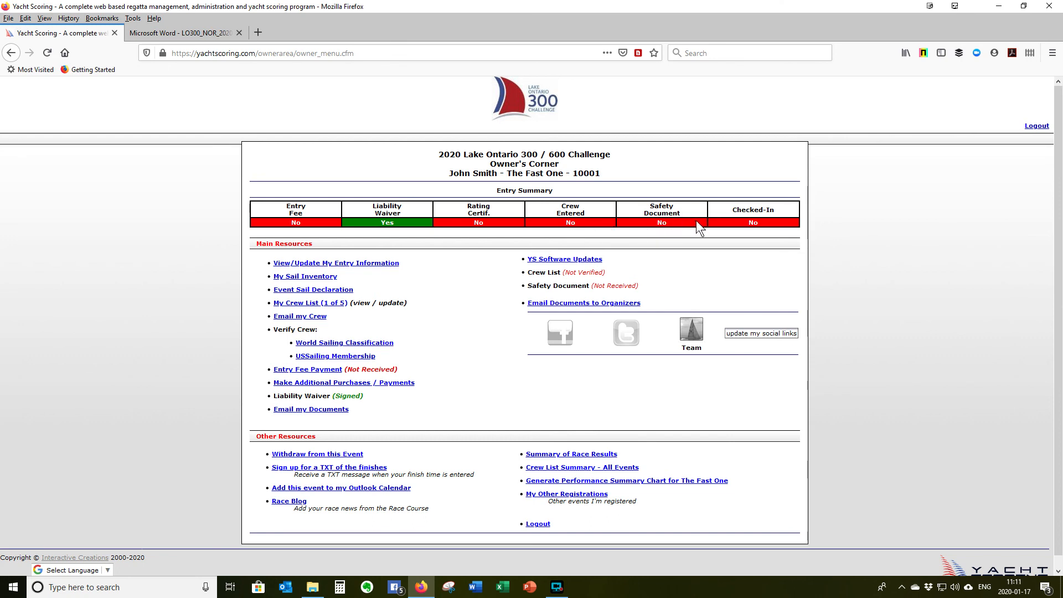
# Start a new crew member entry from My Crew List and fill in the crew member's first and last name
pyautogui.click(323, 304)
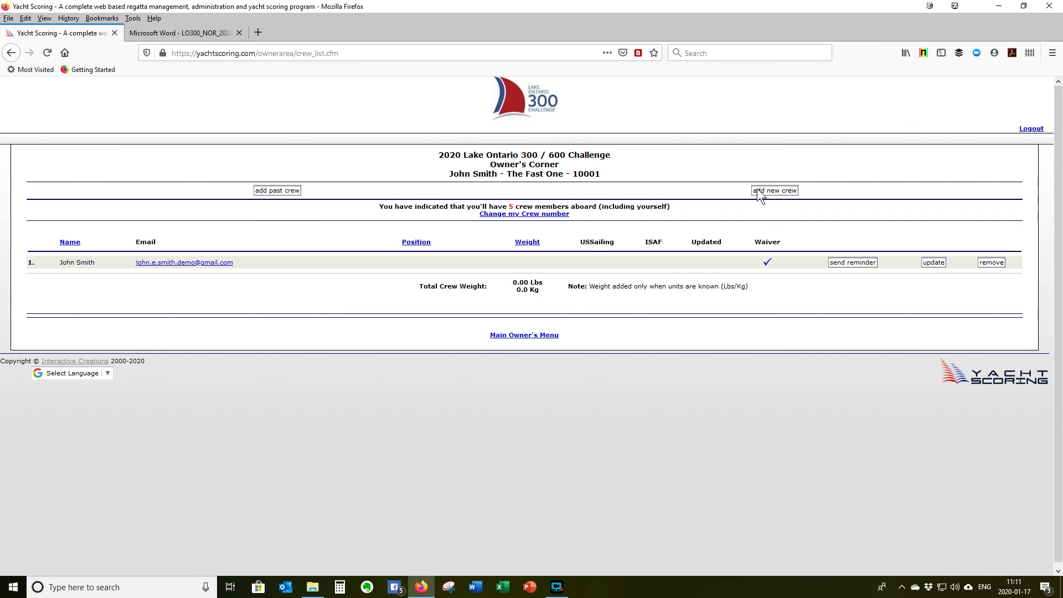
pyautogui.click(756, 190)
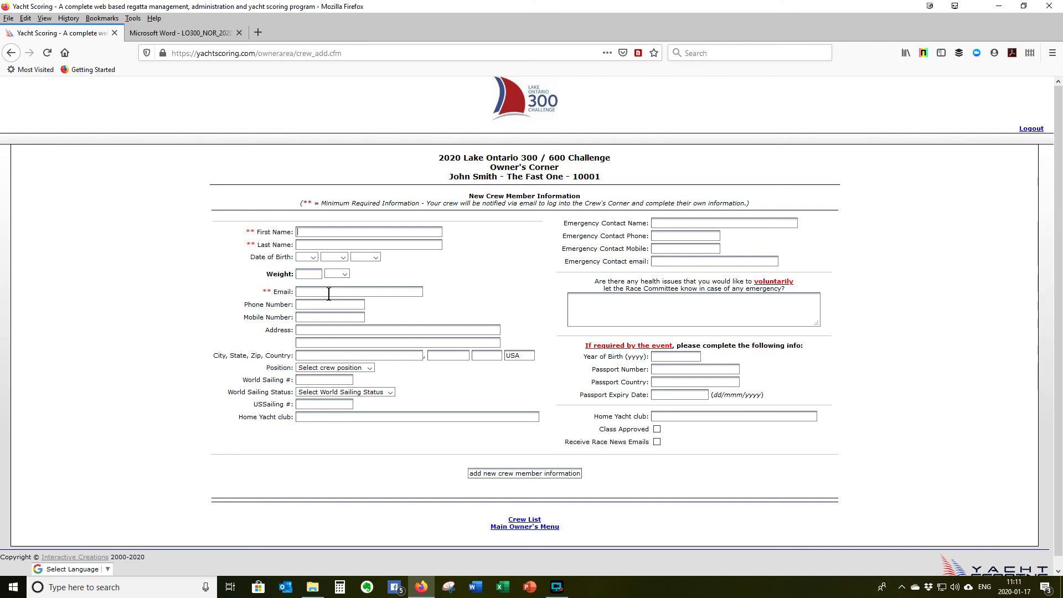
pyautogui.write('R')
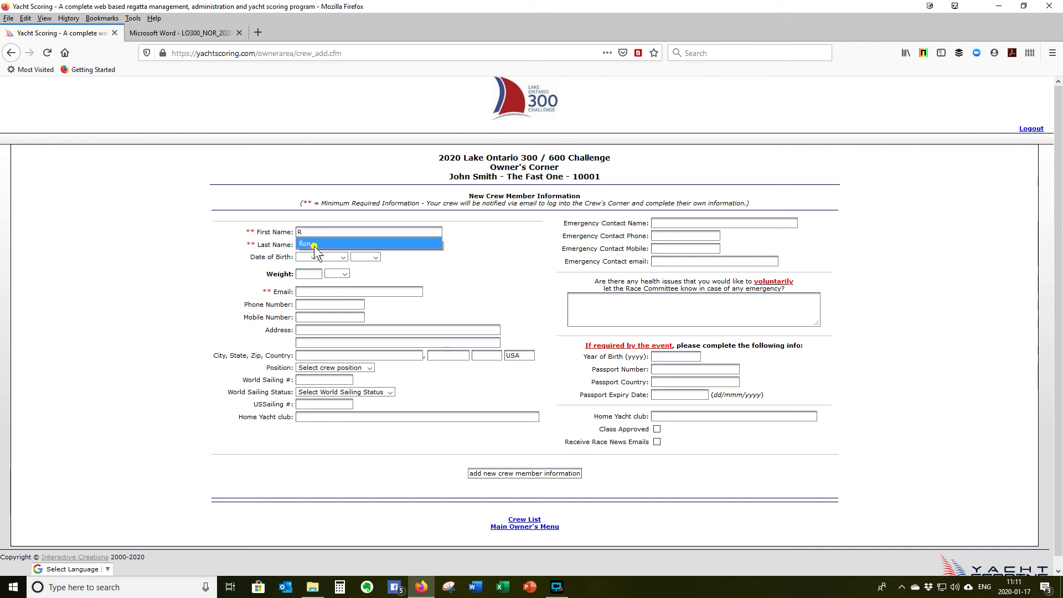
pyautogui.click(313, 245)
pyautogui.write('Sm')
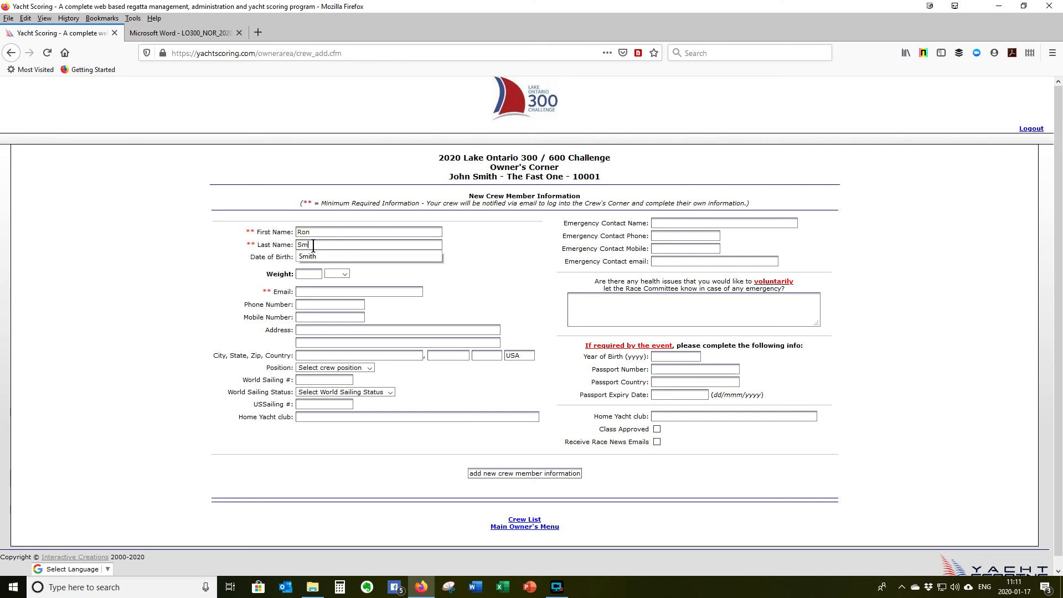
pyautogui.write('ith')
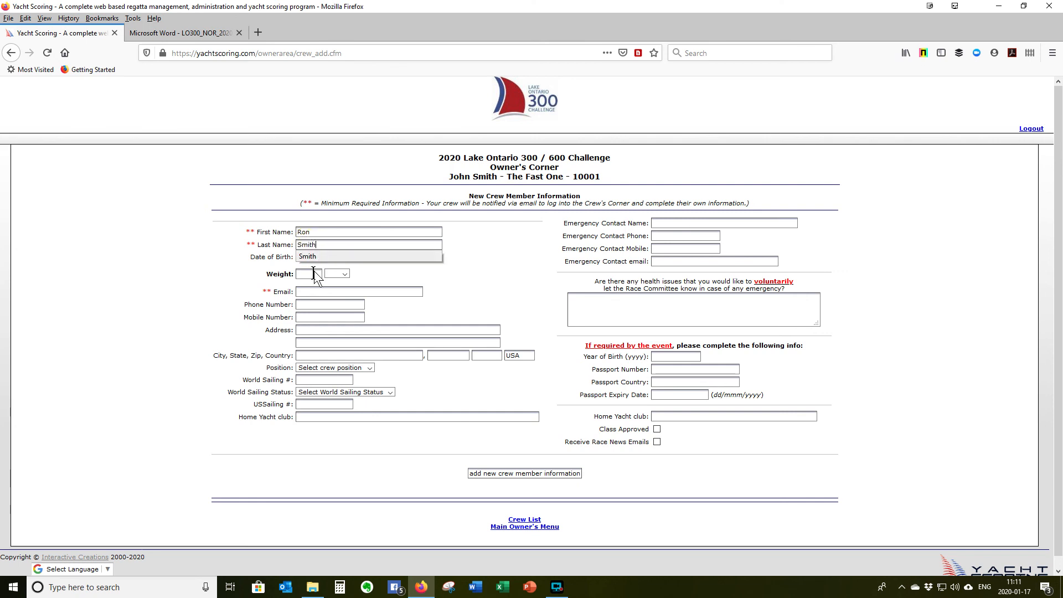
# Fill in the crew member's e-mail, add the new crew member and return to the main owner's menu
pyautogui.click(301, 292)
pyautogui.write('r')
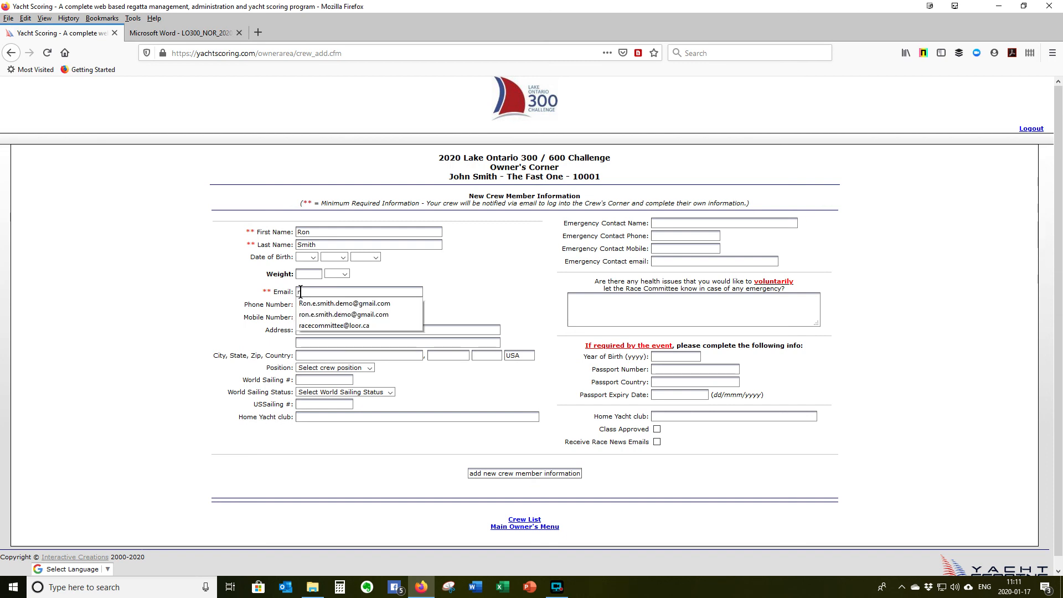
pyautogui.click(321, 304)
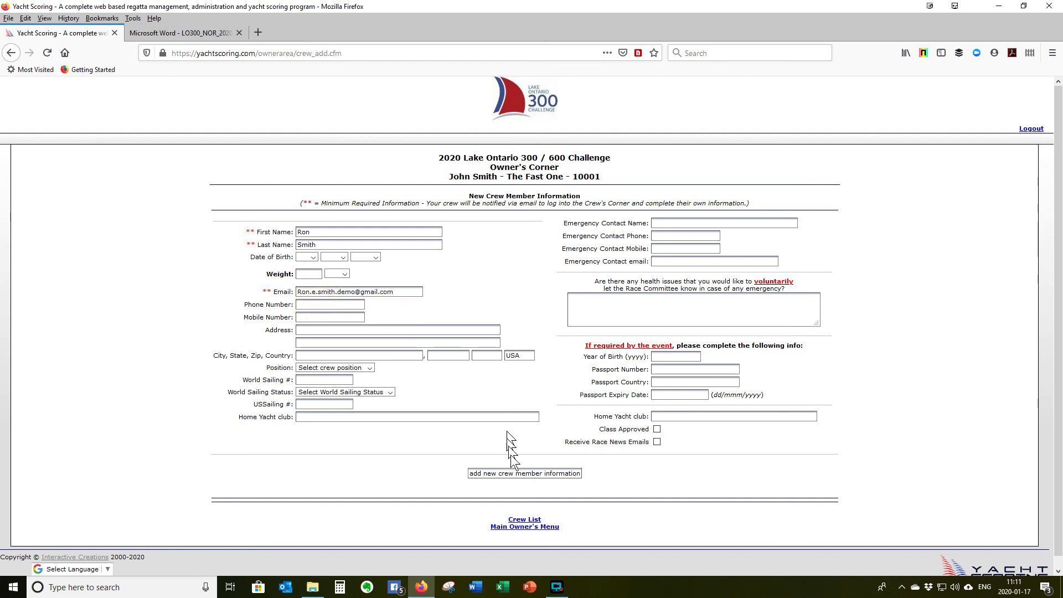
pyautogui.click(515, 473)
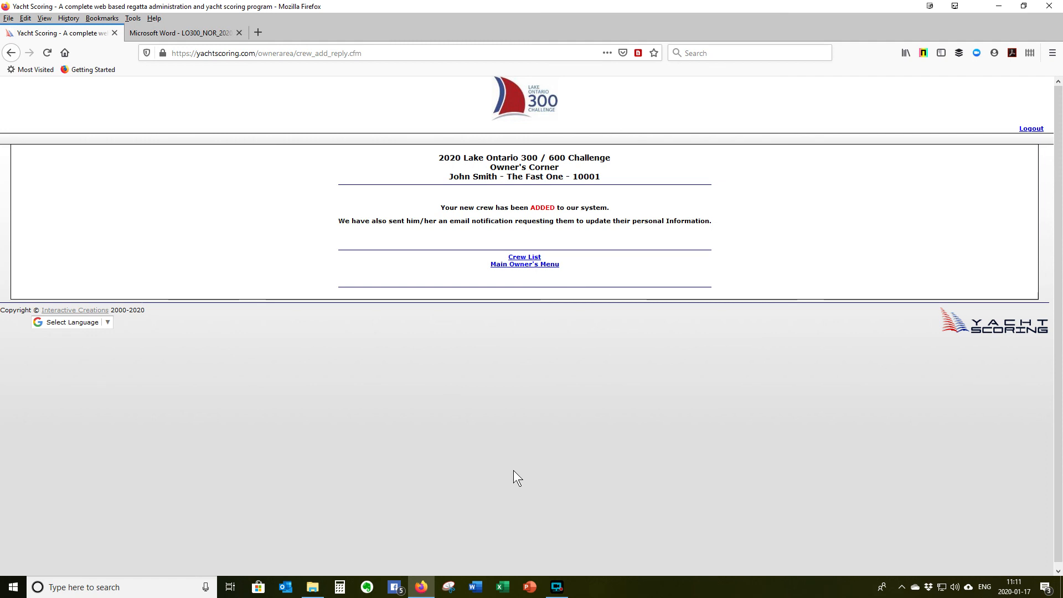
pyautogui.click(524, 265)
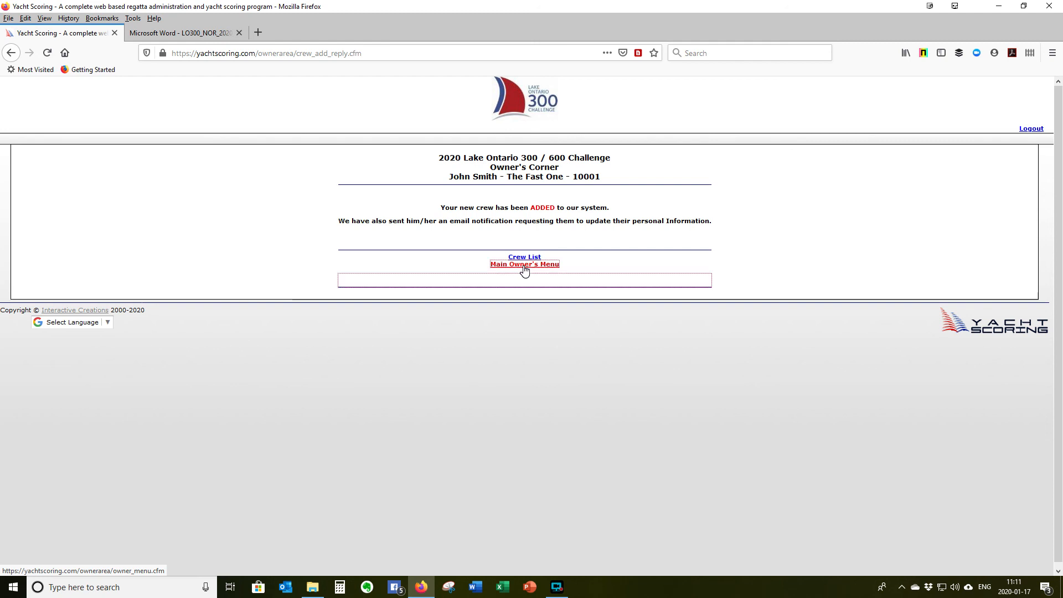